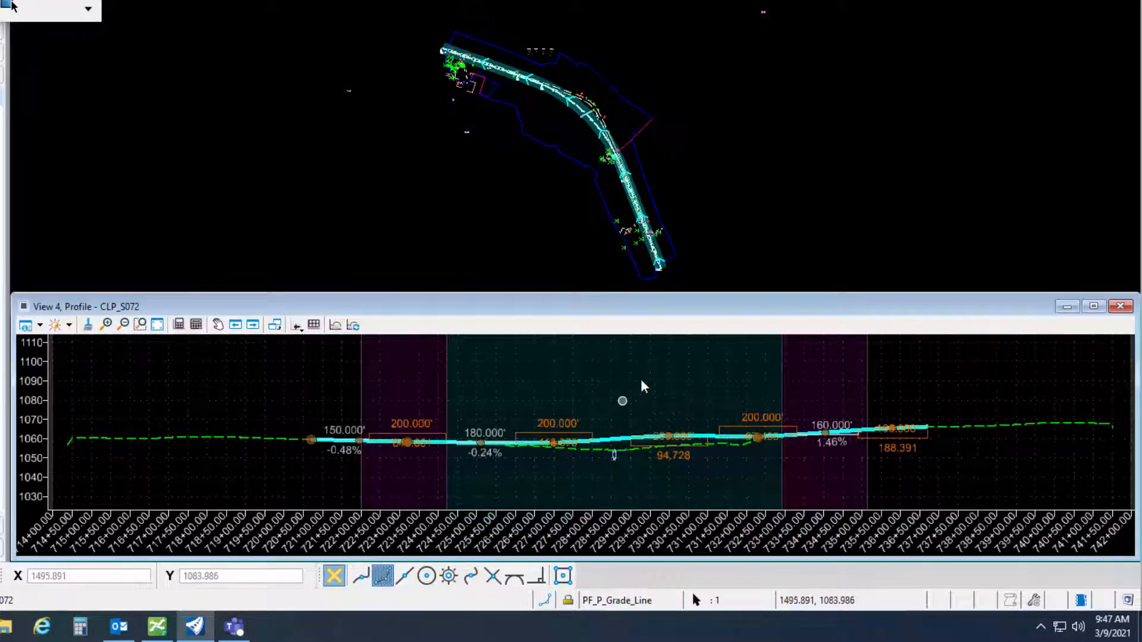
- Switch the workflow to Ohio DOT and show its application tools
click(654, 370)
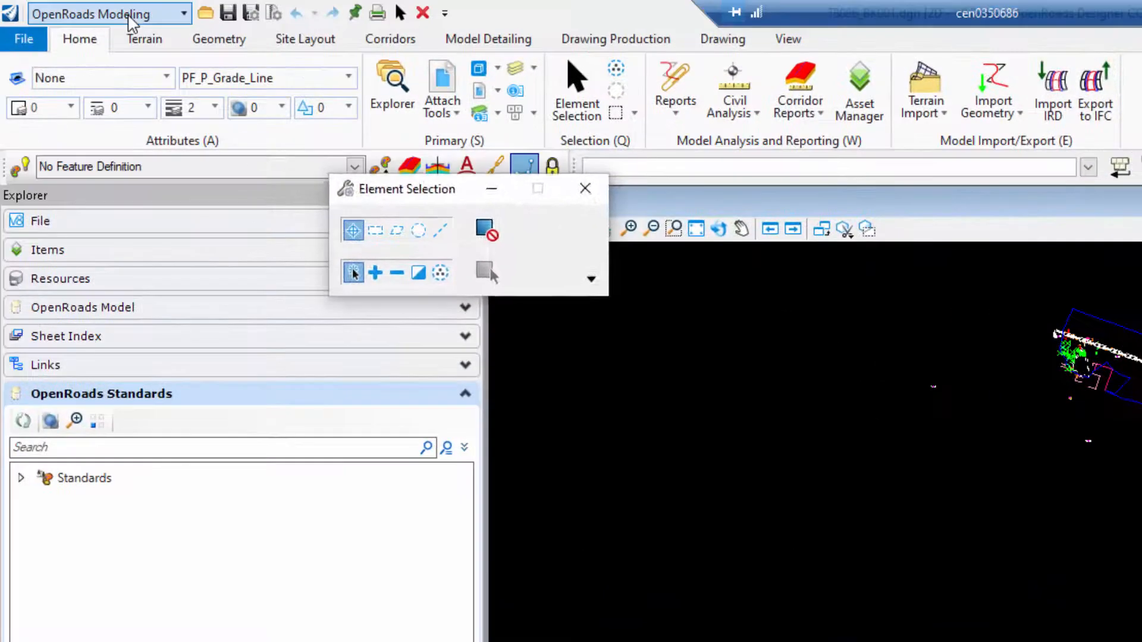
click(116, 13)
scroll(89, 131, down, 1)
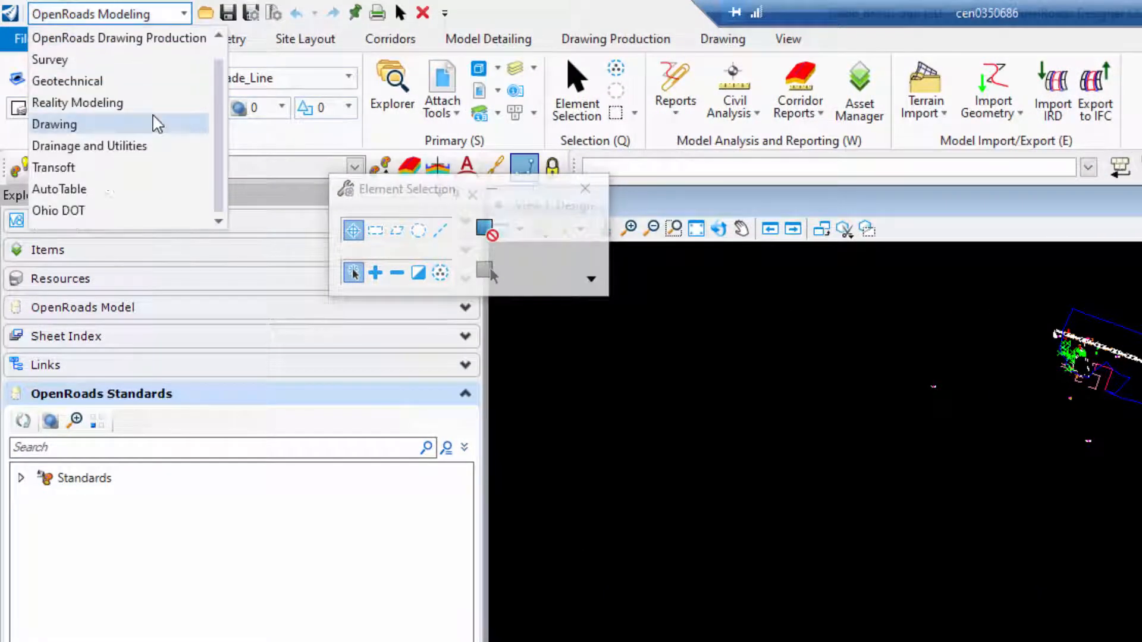
click(83, 213)
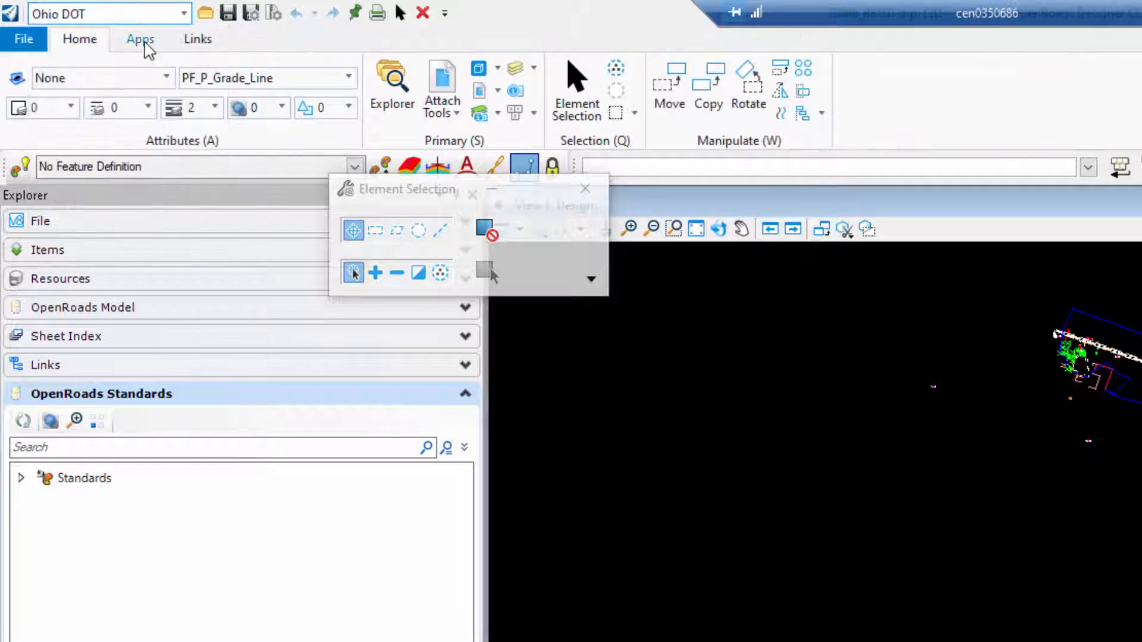
click(143, 42)
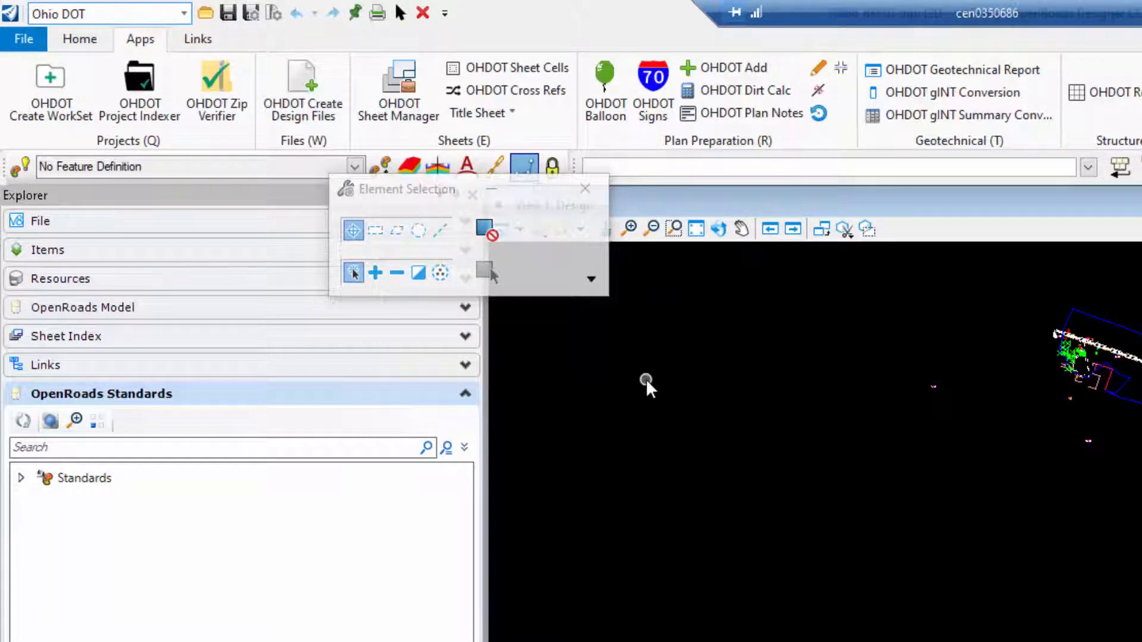
- Start a new design file without a wizard and set its folder to 999-Scratch
click(28, 37)
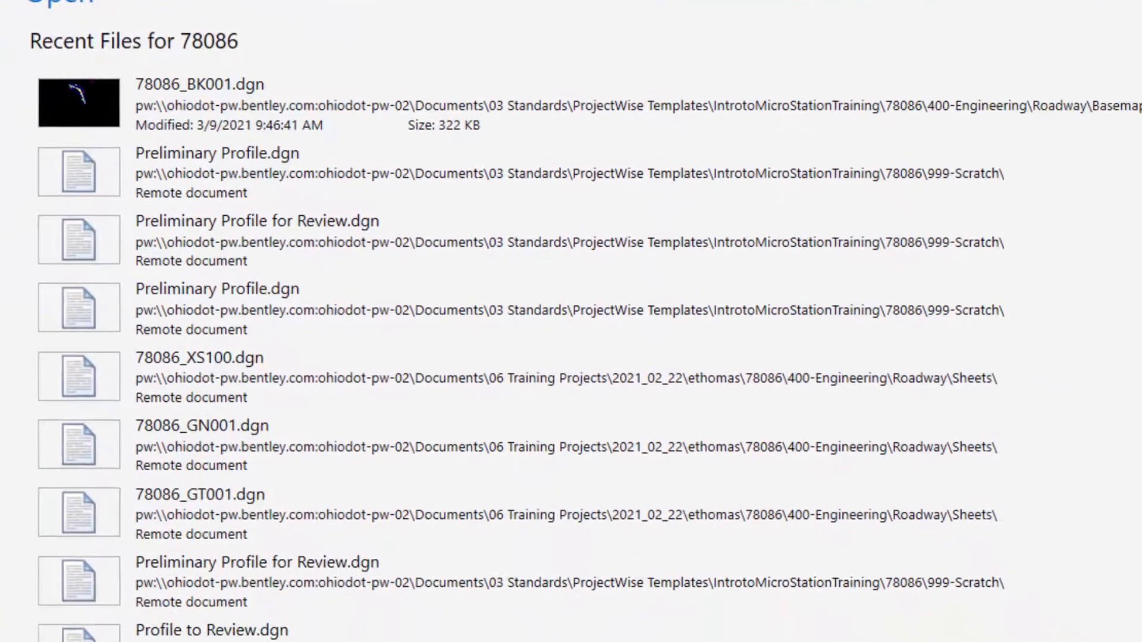
click(450, 329)
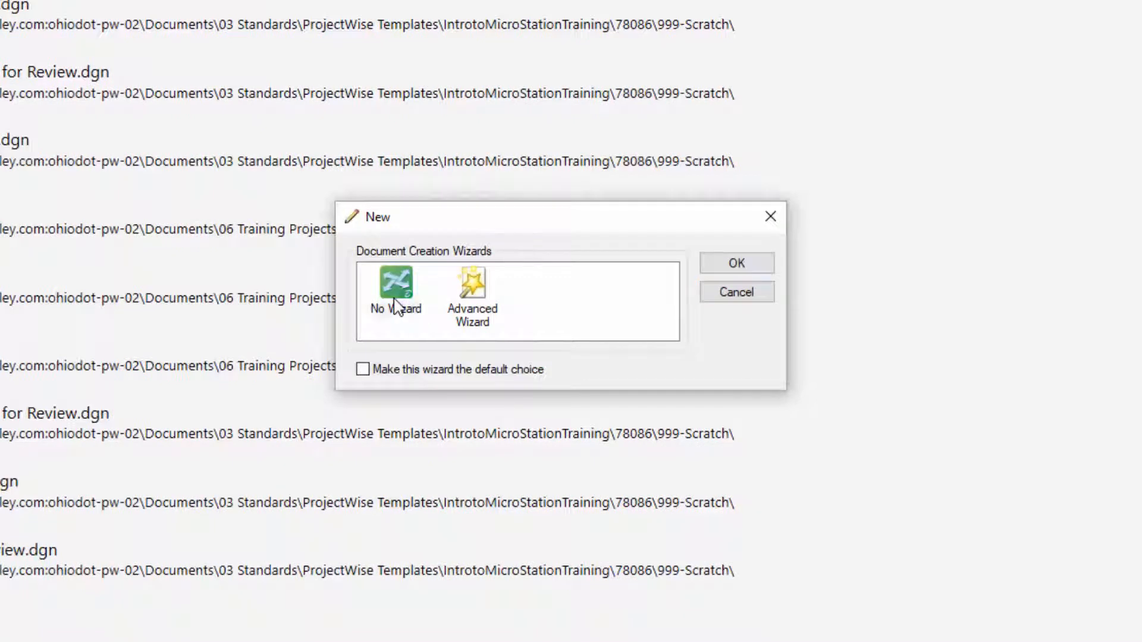
click(736, 262)
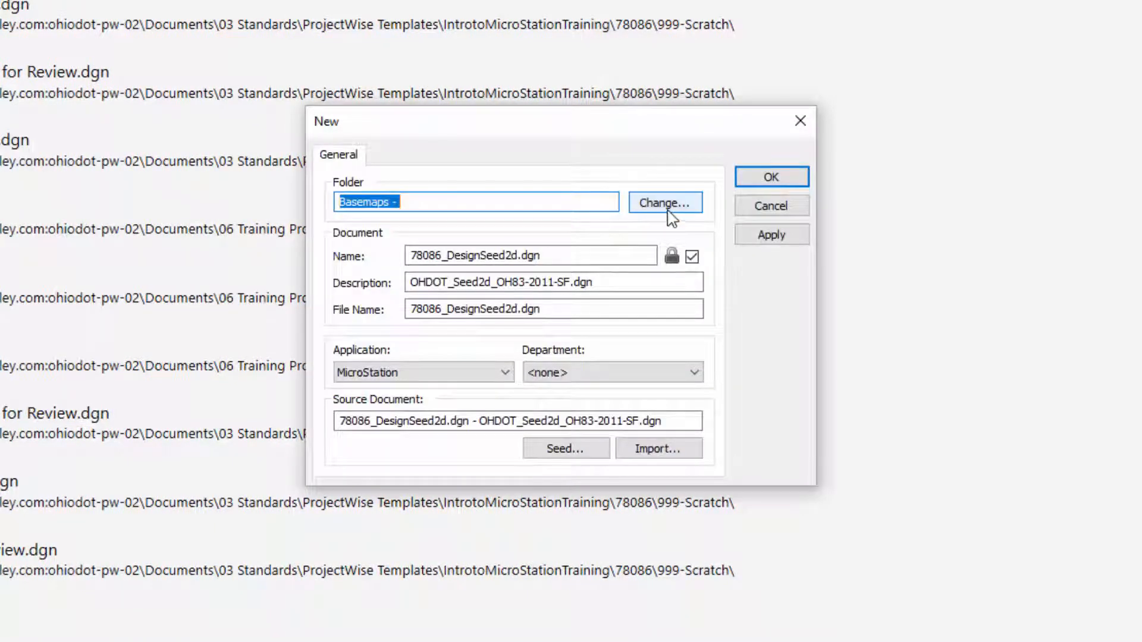
click(674, 206)
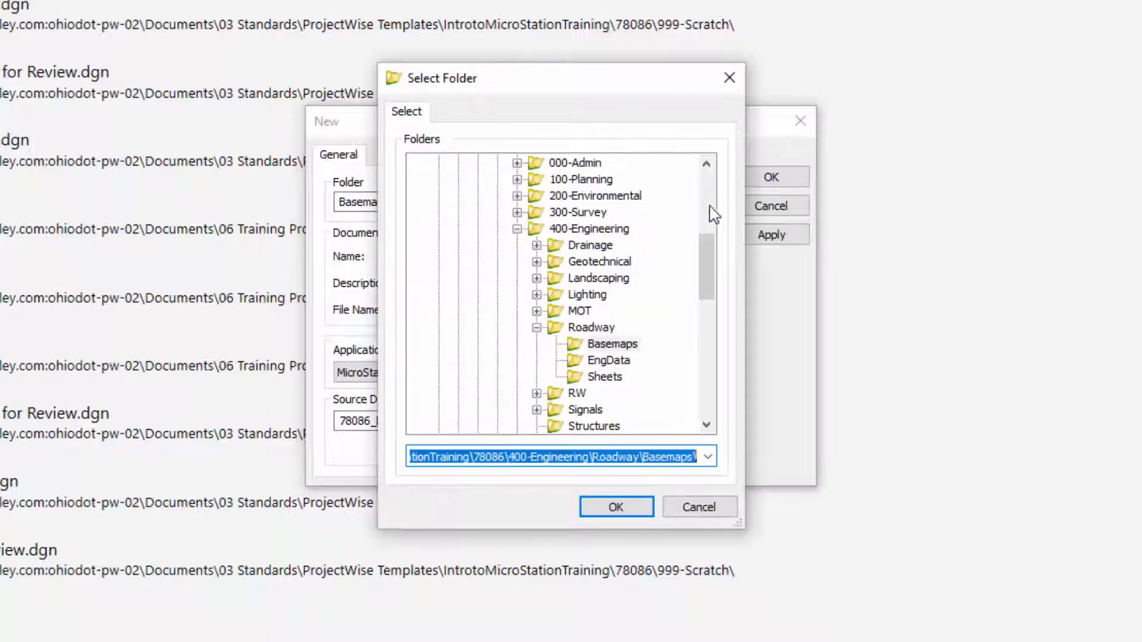
drag(706, 249, 698, 326)
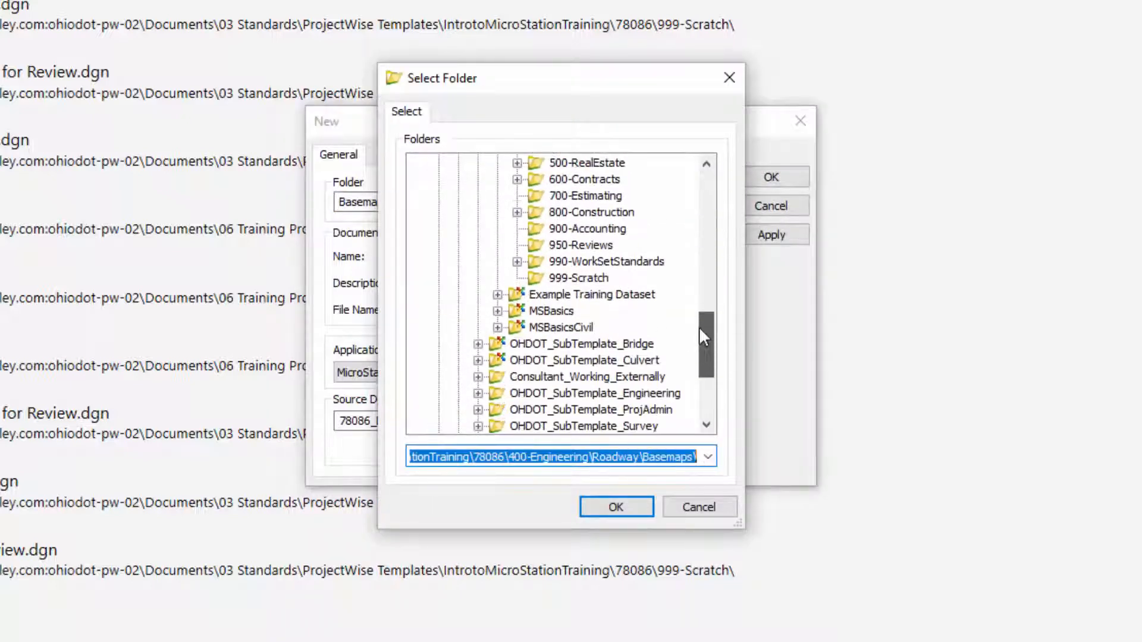
click(579, 277)
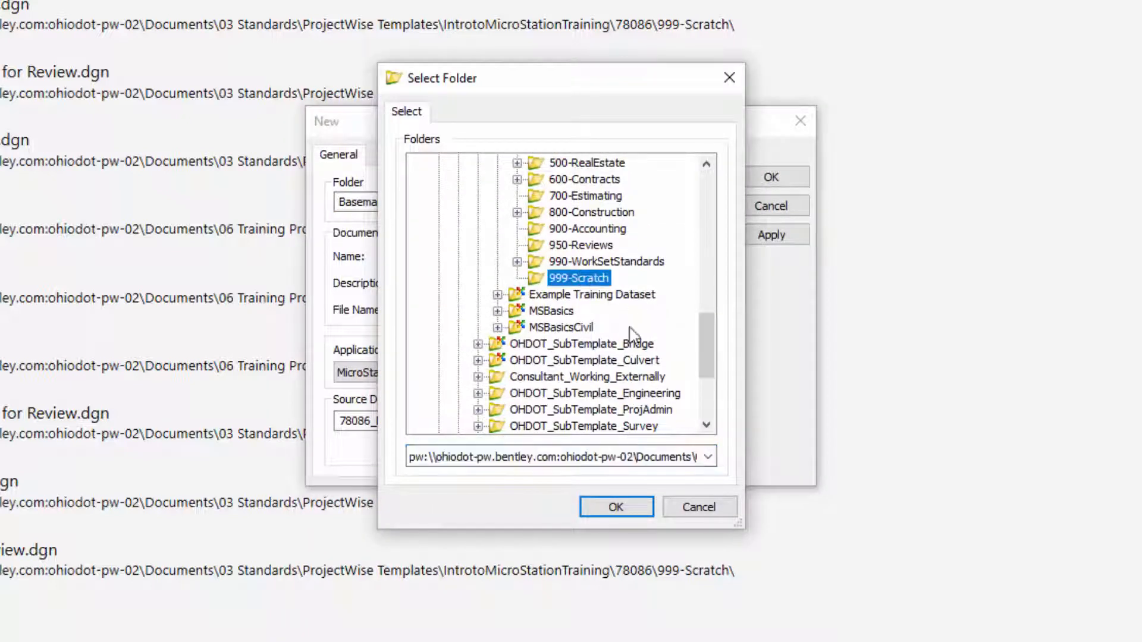
click(610, 509)
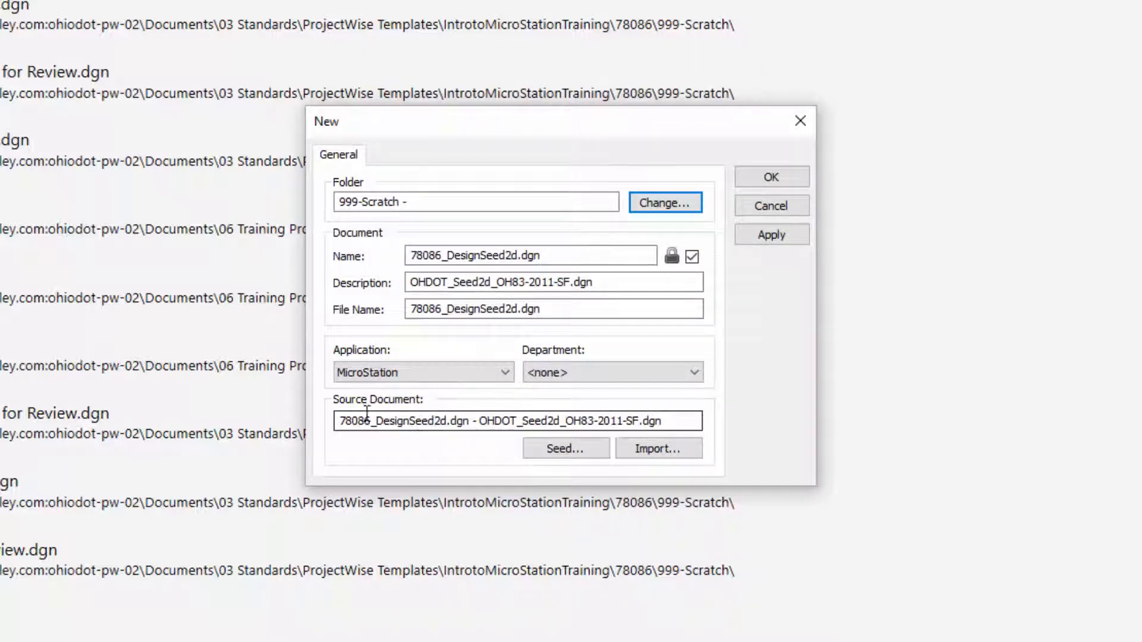
- Name the new document Preliminary Profile, create it, and free 78086_BK001.dgn instead of checking it in
double_click(535, 256)
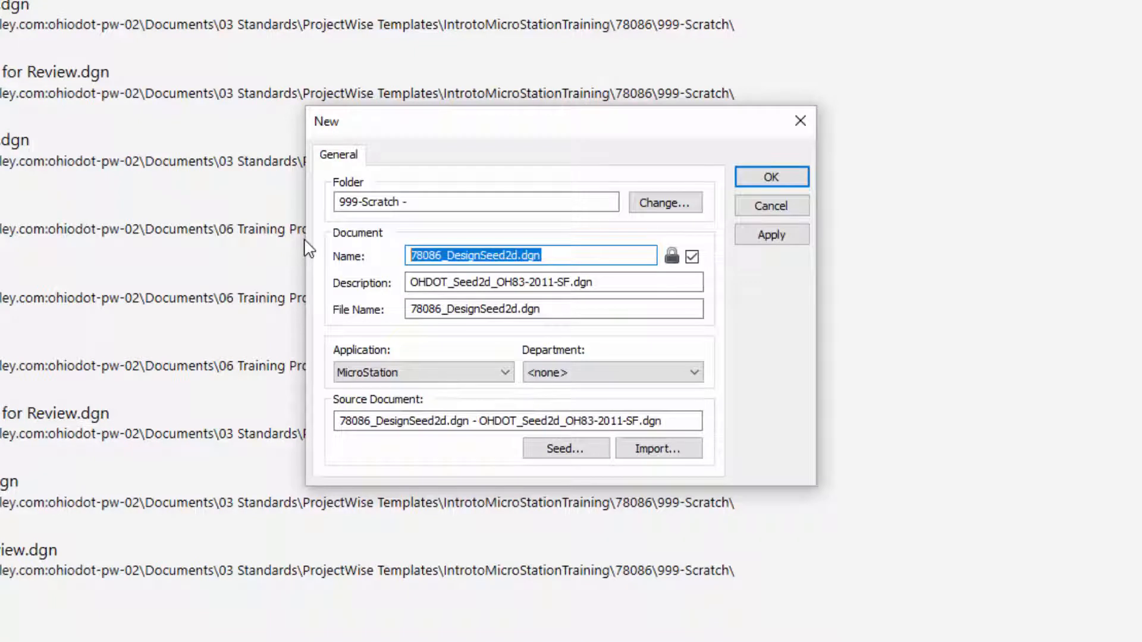
text(Preliminar)
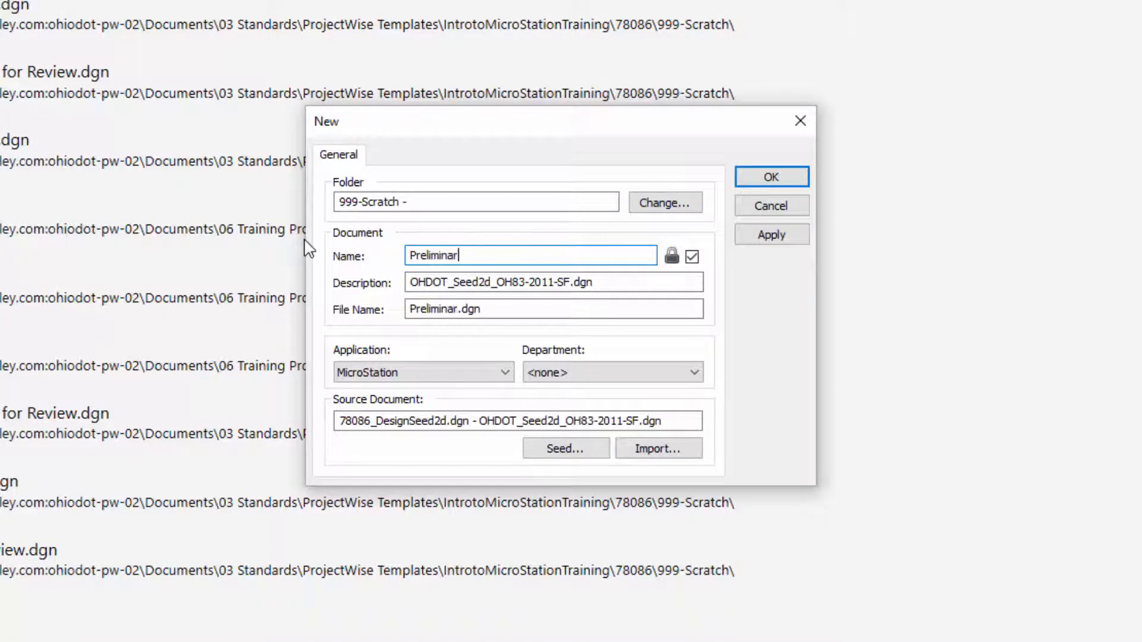
text(y Profile)
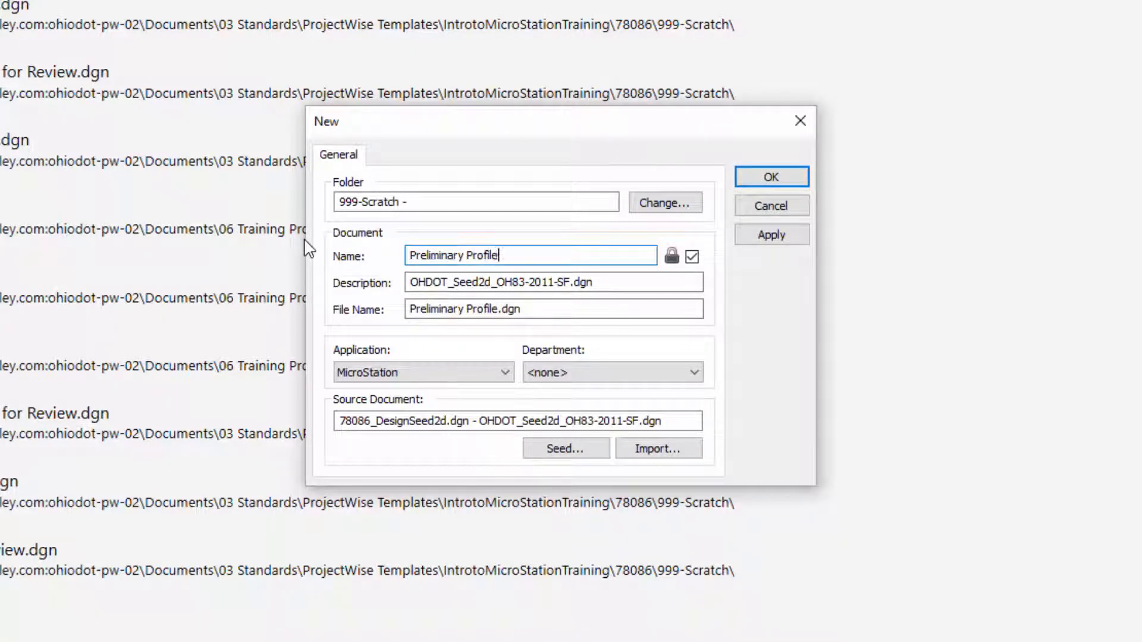
click(775, 183)
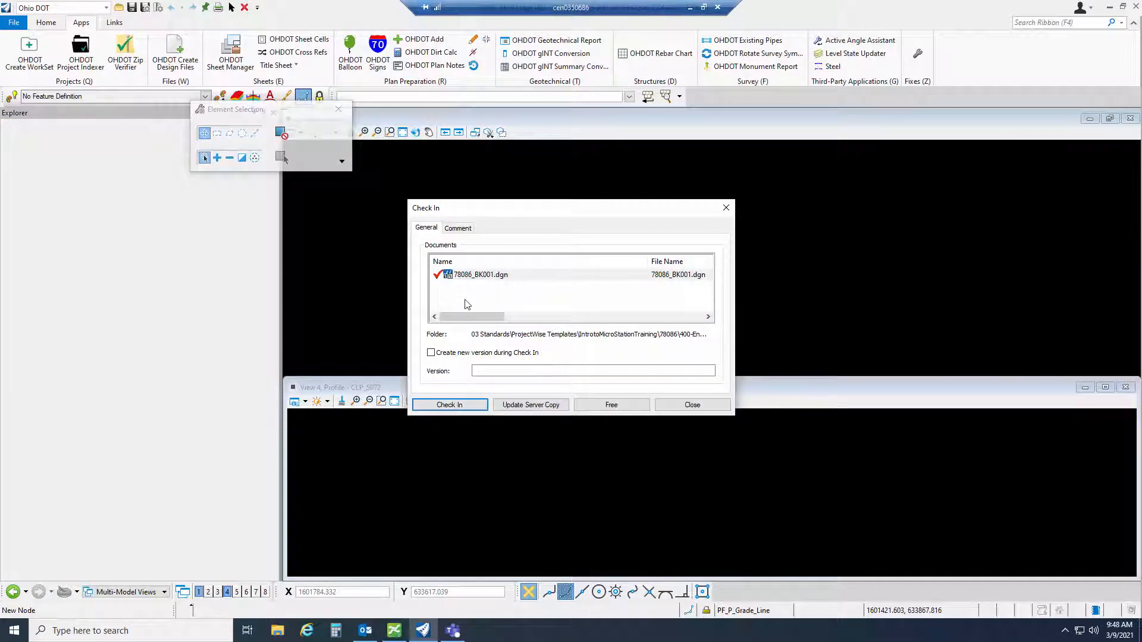
click(580, 406)
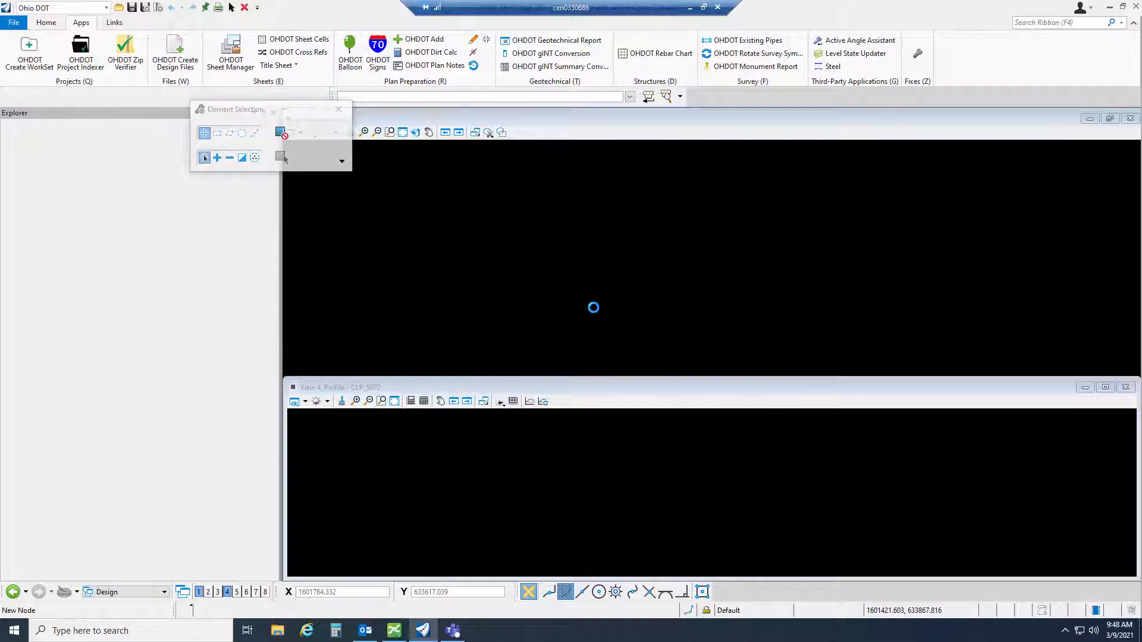
- Start attaching references and add 78086_BK001.dgn from the Roadway Basemaps folder to the selected documents
click(58, 24)
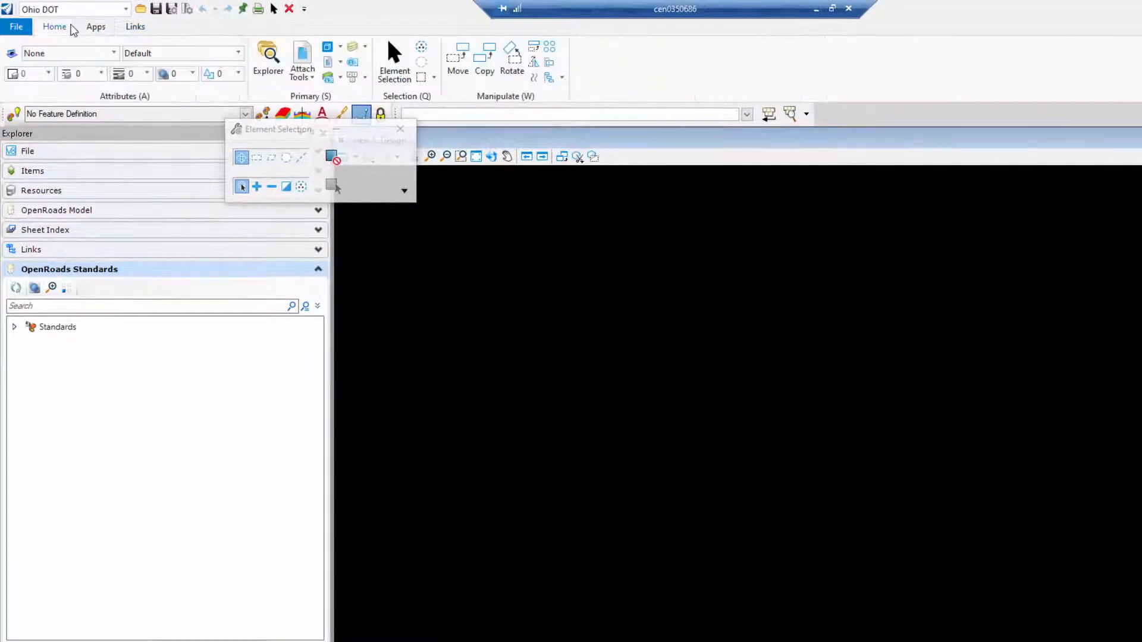
click(302, 57)
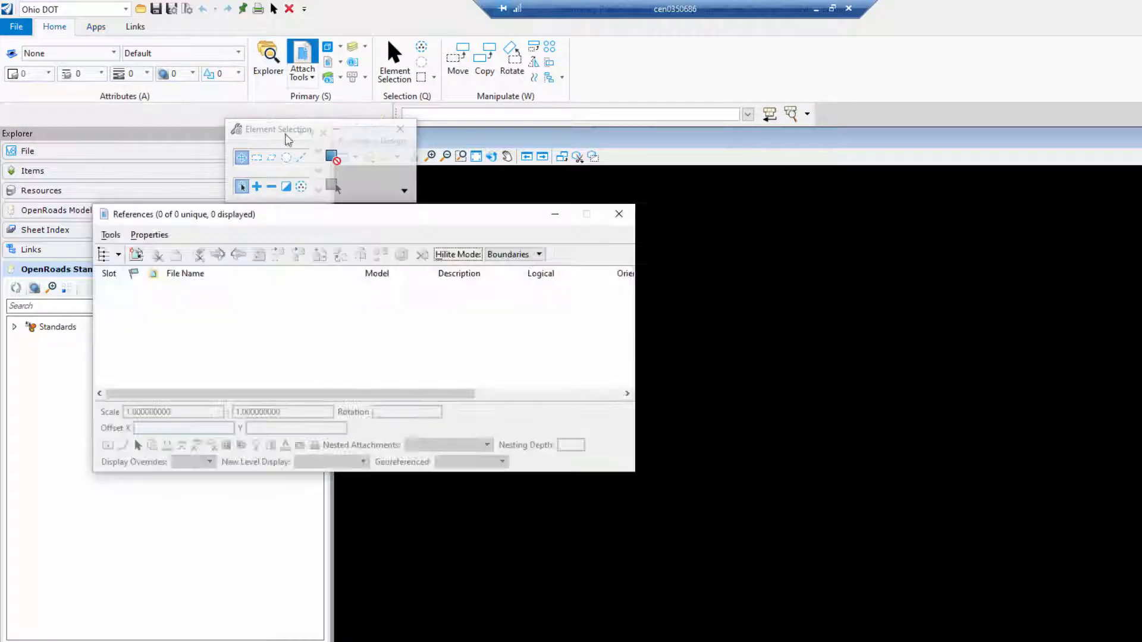
click(136, 254)
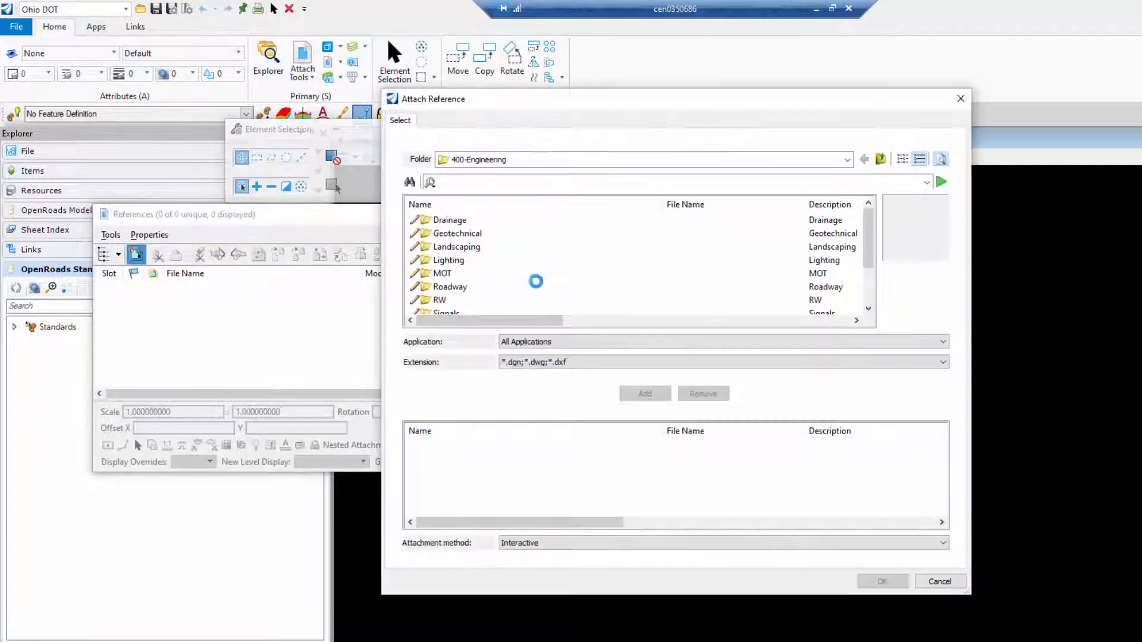
double_click(453, 287)
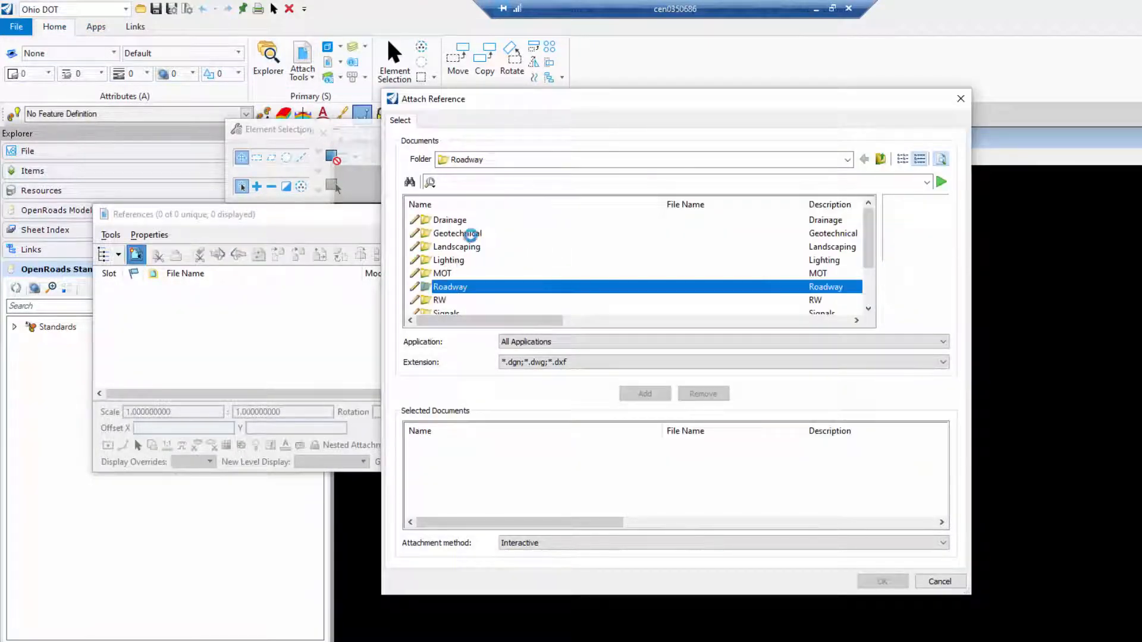
double_click(466, 221)
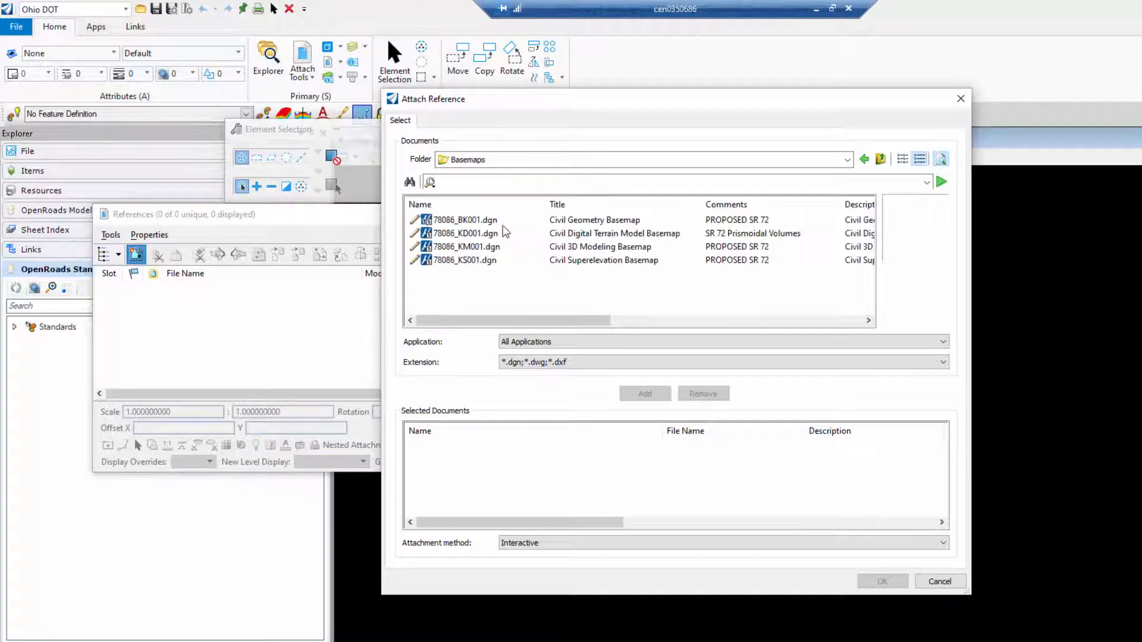
click(532, 219)
click(646, 394)
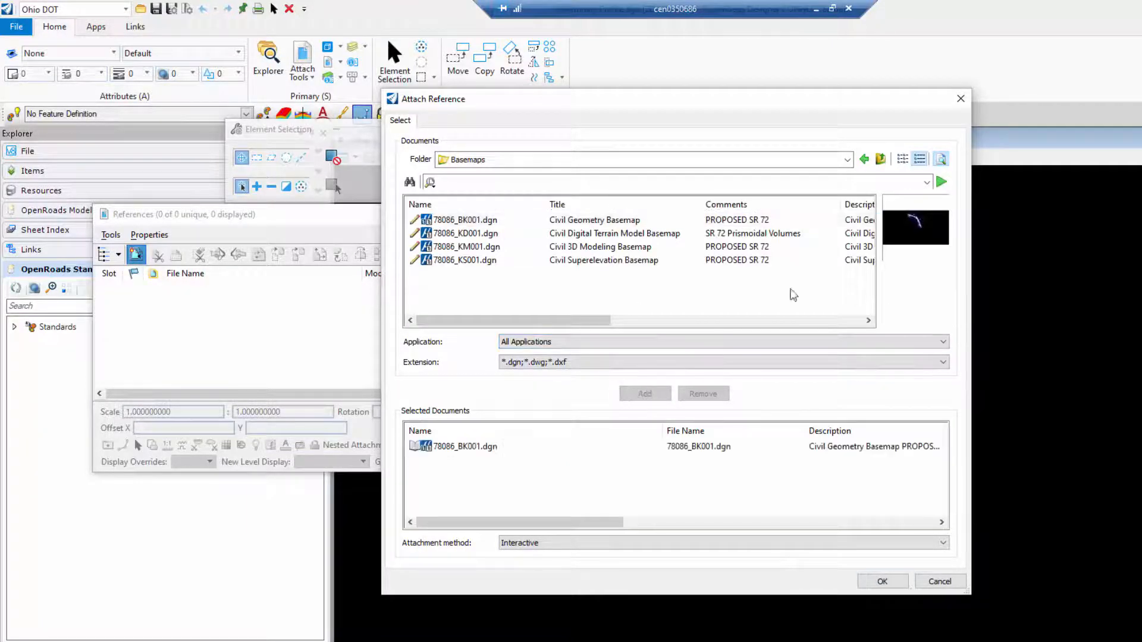
- Add the survey basemap 78086_FB001.dgn from the 300-Survey Basemaps folder to the selected reference documents
click(880, 159)
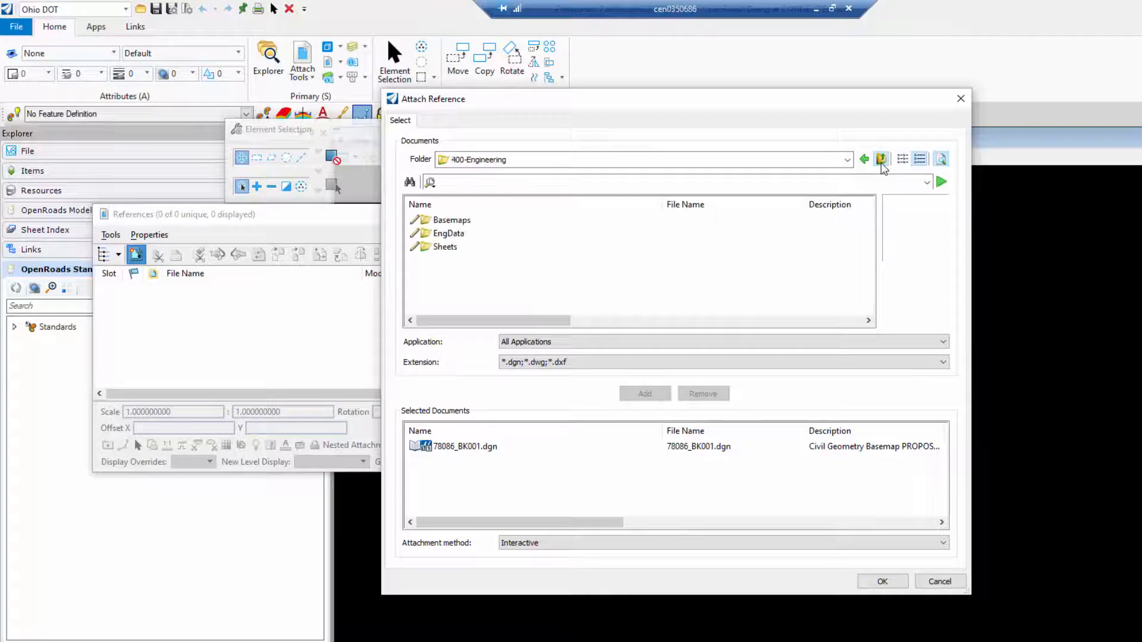
click(881, 160)
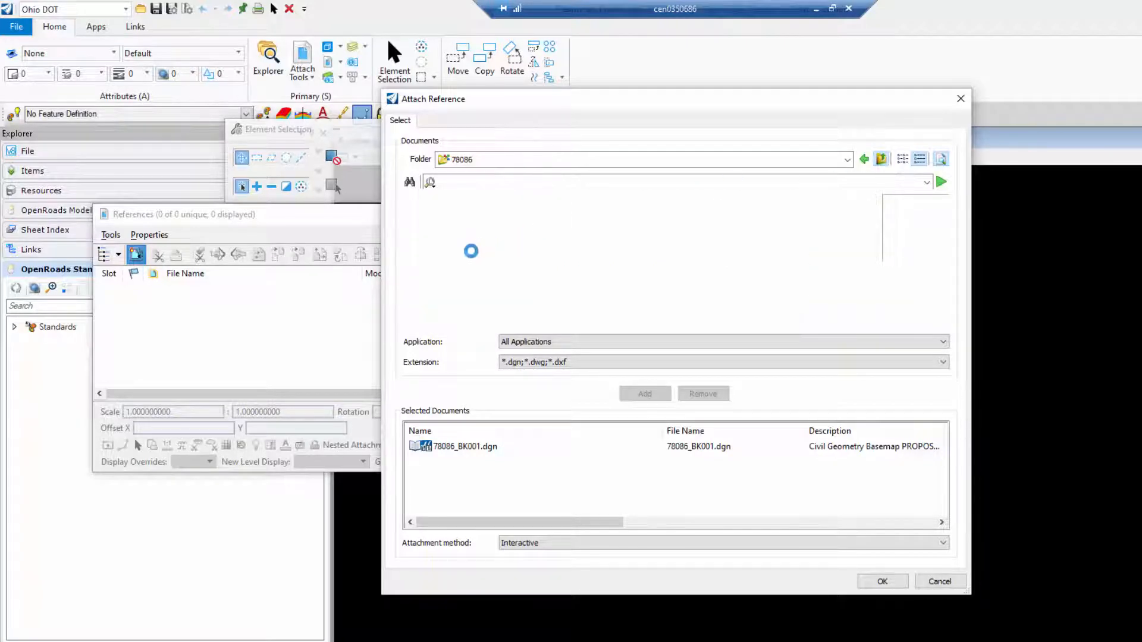
double_click(456, 262)
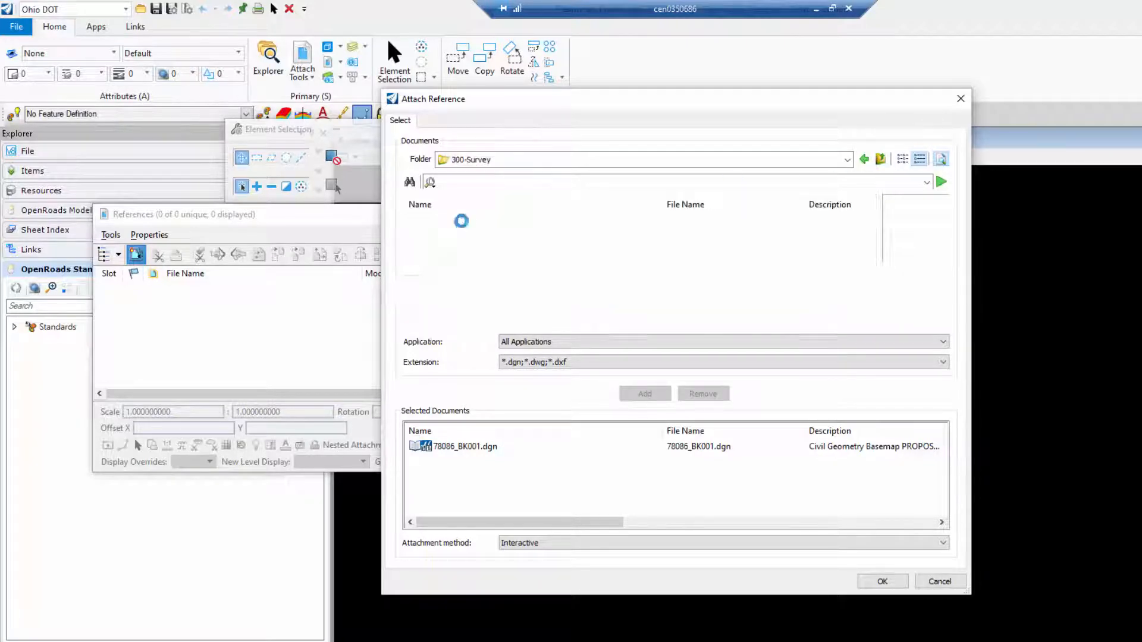
double_click(505, 219)
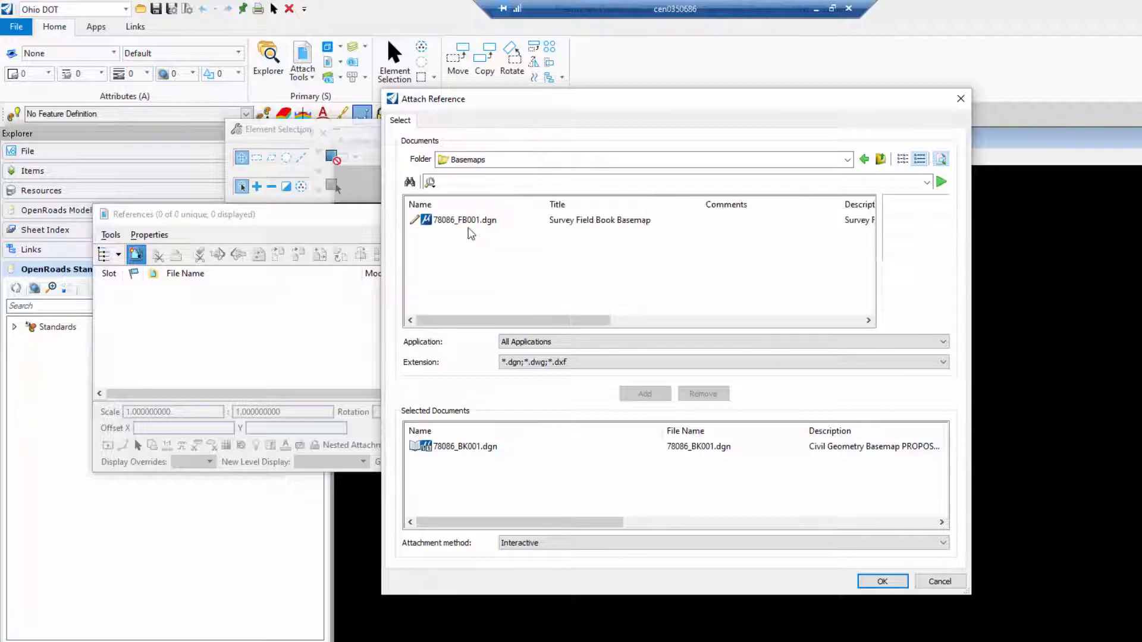
click(465, 221)
click(656, 393)
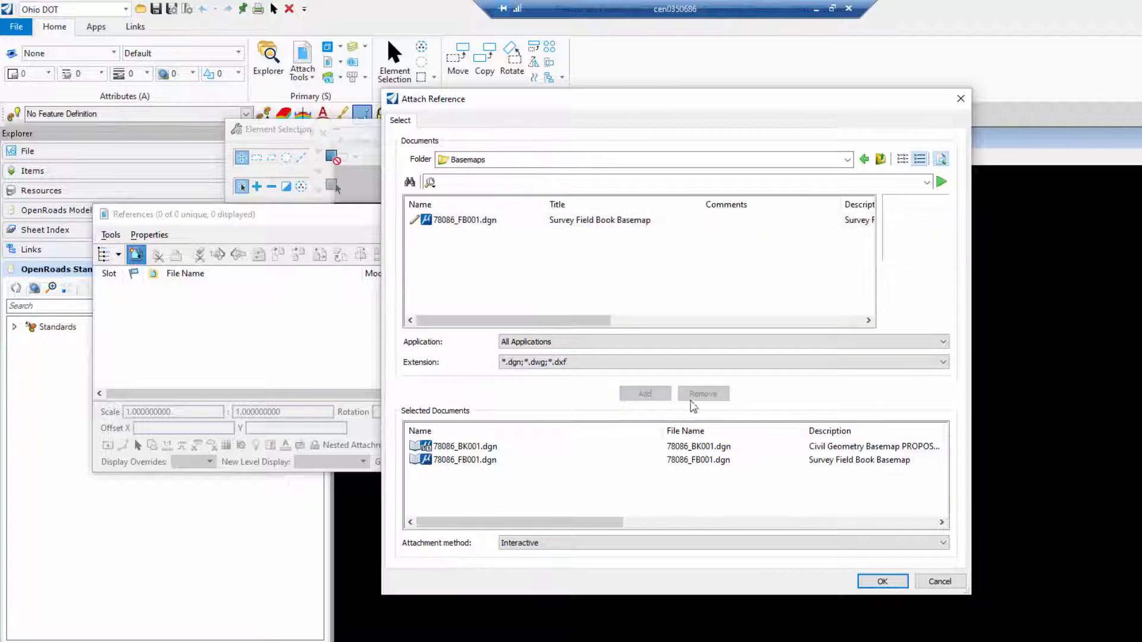
- Attach both selected reference files, accepting the default attachment properties for each
click(859, 580)
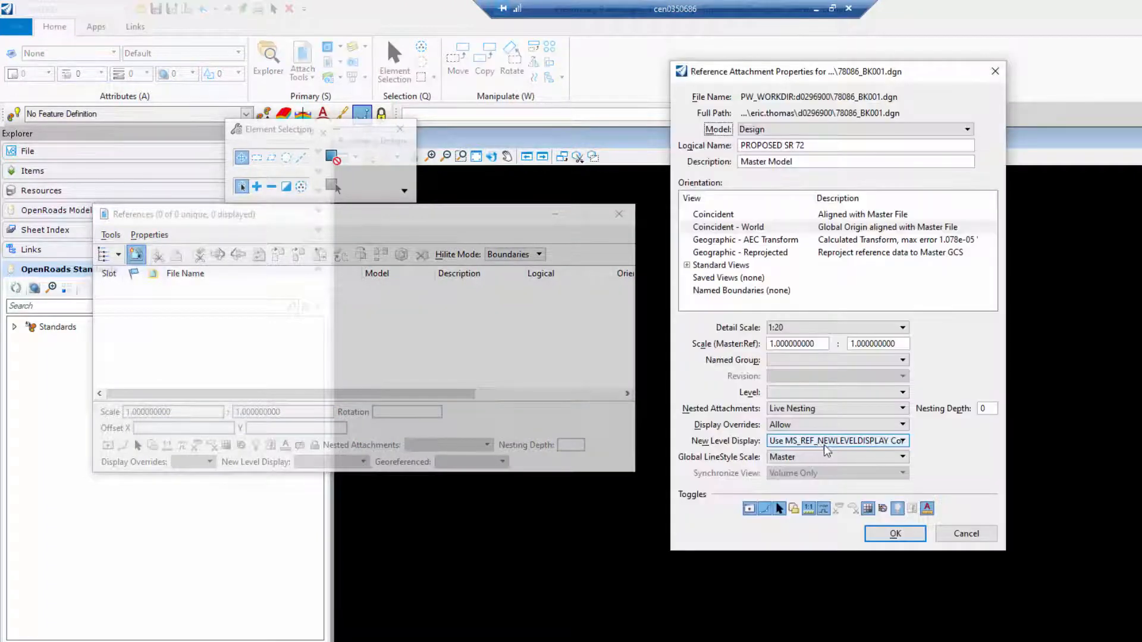
click(918, 538)
click(898, 534)
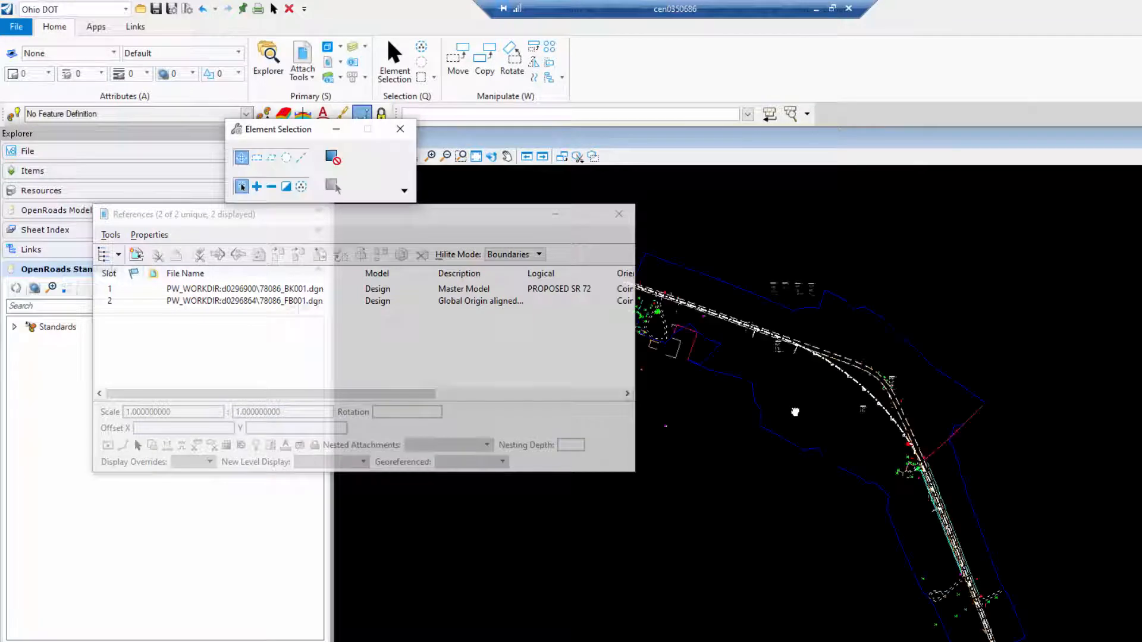
- Set the referenced GRE-72 terrain as the active terrain model and close the references dialog
click(879, 318)
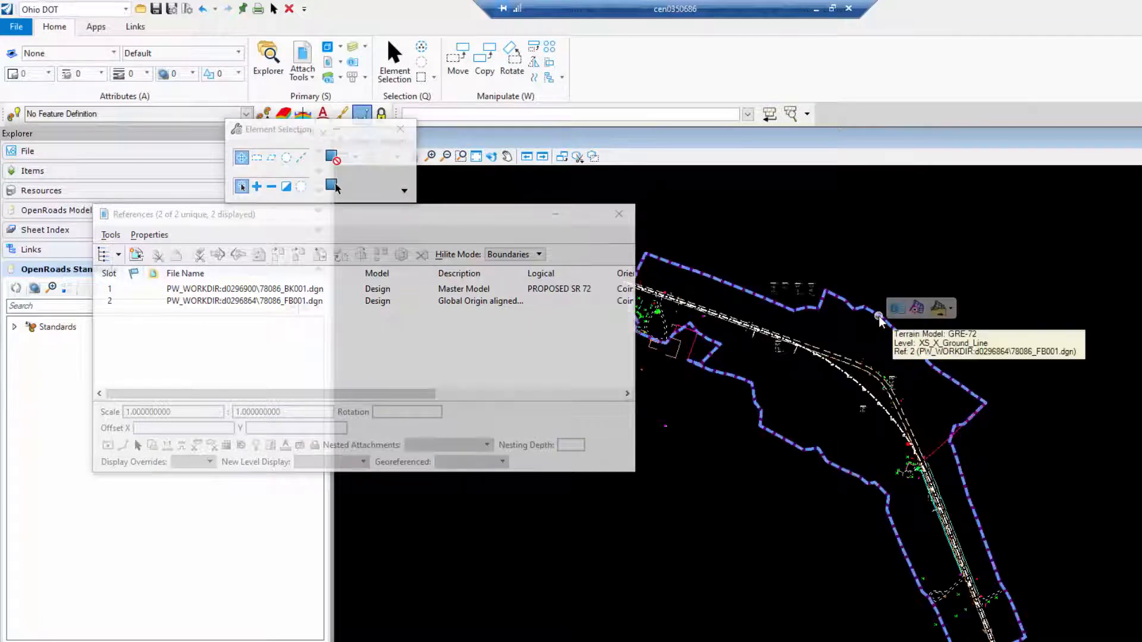
click(918, 309)
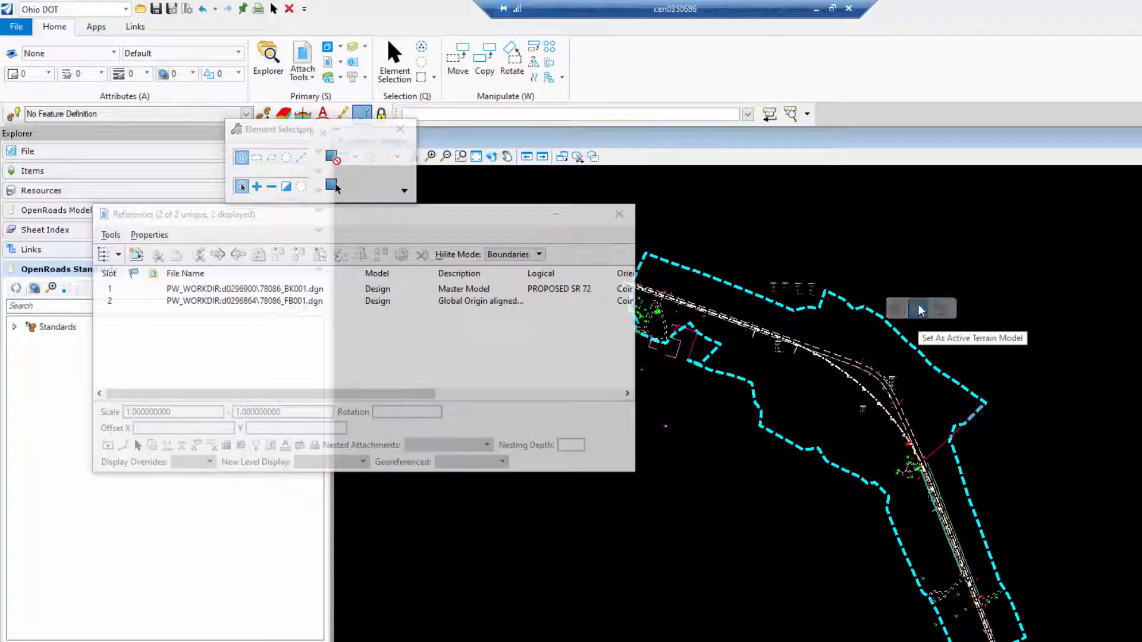
click(918, 251)
click(620, 215)
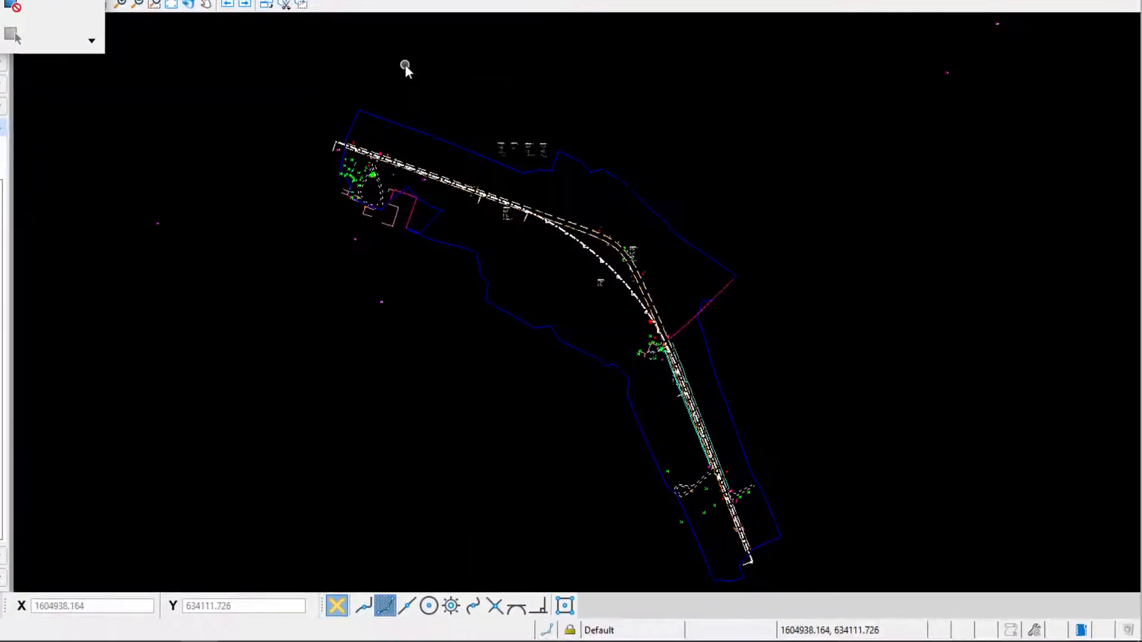
- Split the display into plan and profile views and open the CLP_S072 alignment's dynamic profile in View 4
right_click(405, 65)
mouse_move(436, 84)
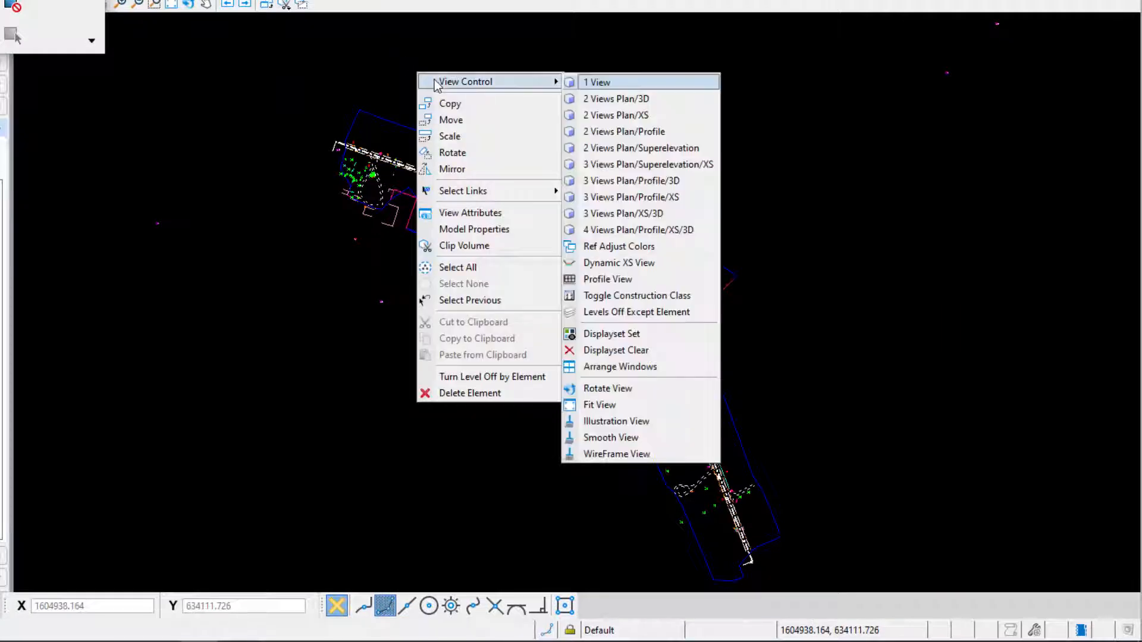
click(628, 131)
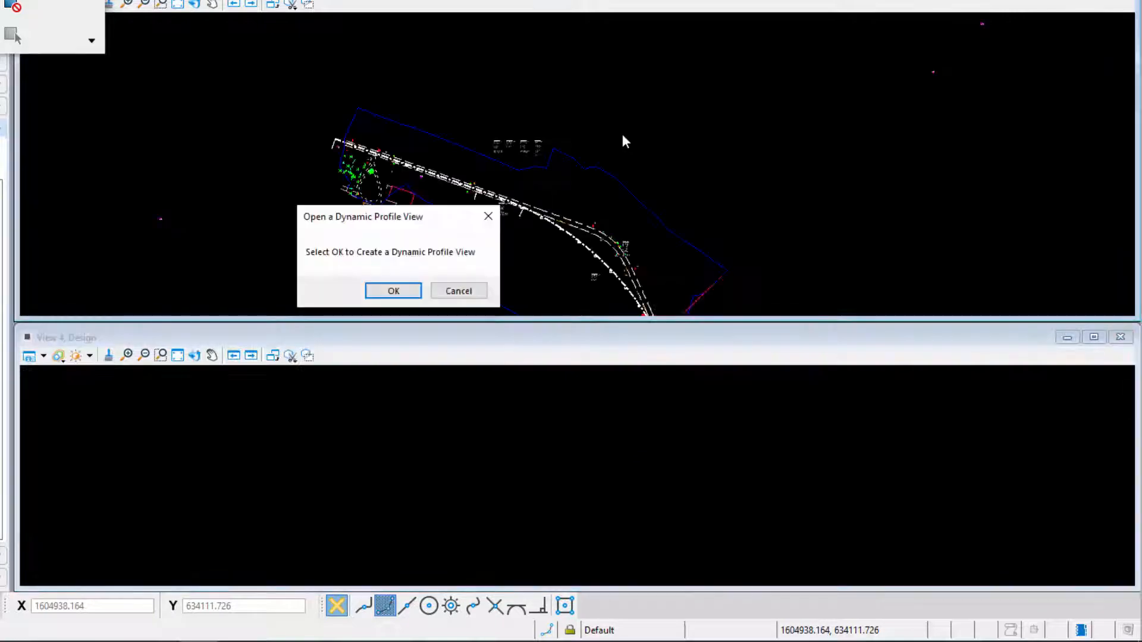
click(392, 291)
click(568, 235)
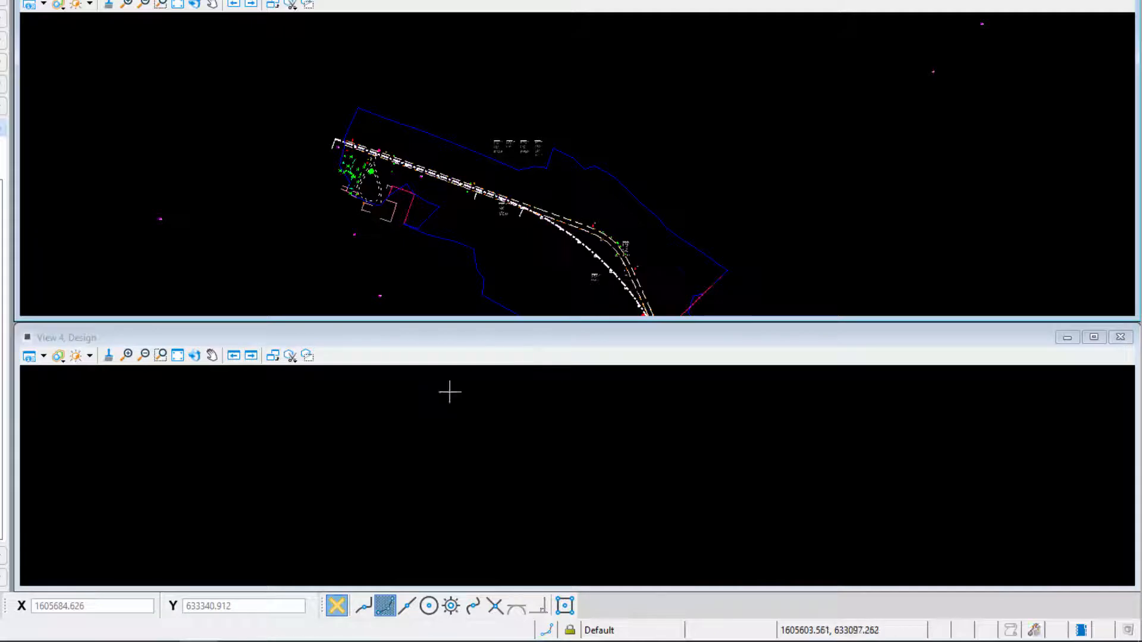
click(347, 430)
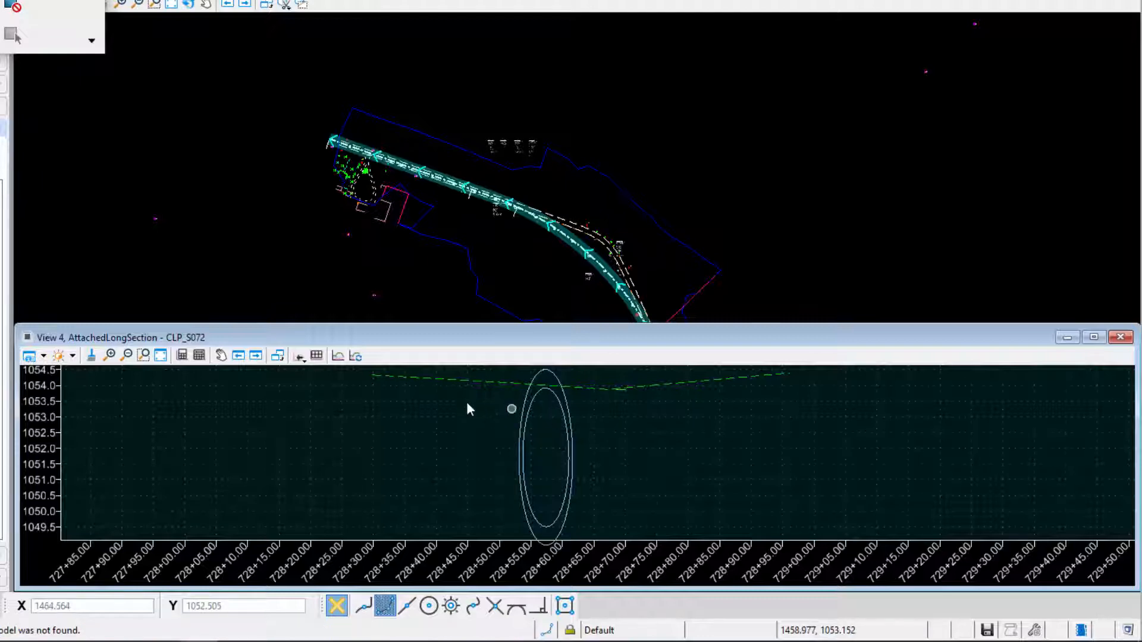
- Turn on the PF_P_Grade_Line and PF_X_Ground_Line levels of the 78086_BK001.dgn profile reference in the profile view
scroll(465, 407, down, 2)
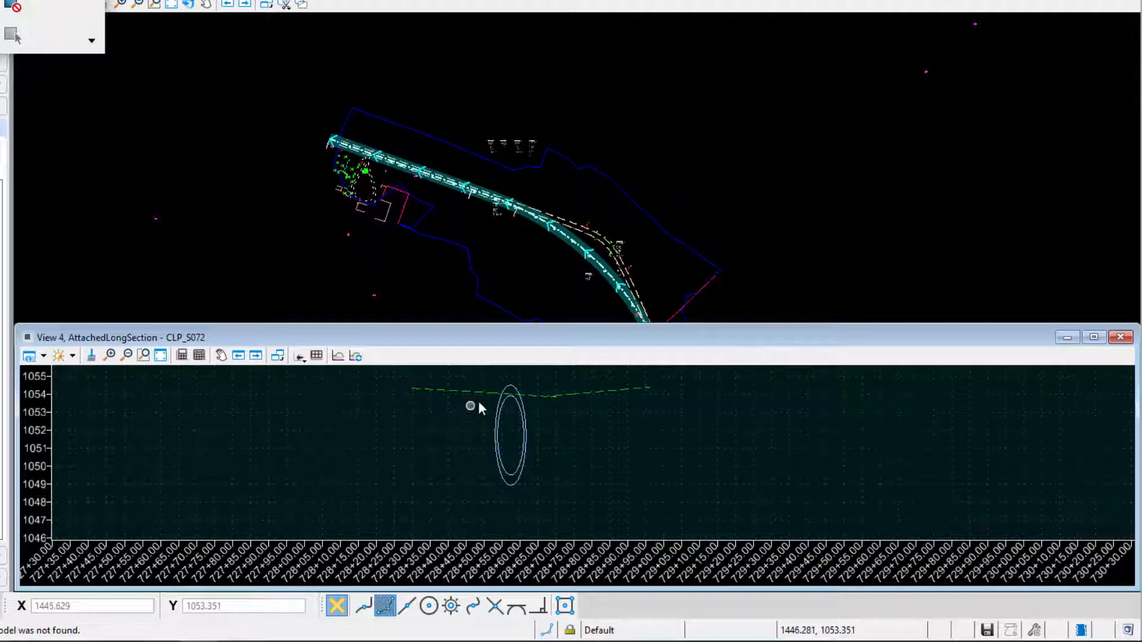
scroll(476, 402, down, 2)
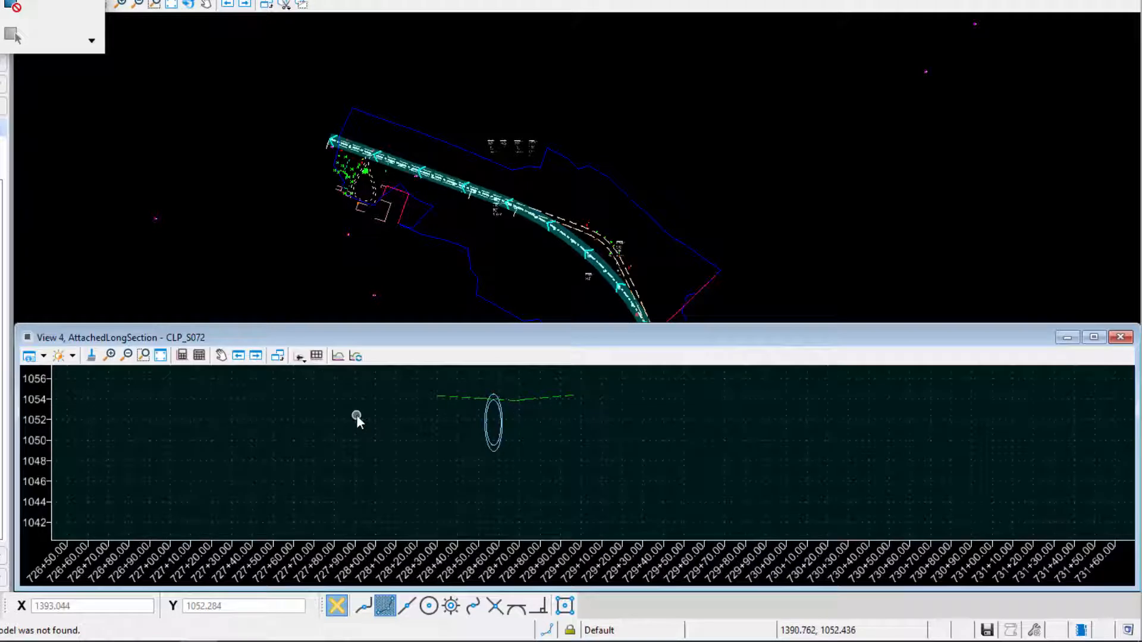
key(ctrl+e)
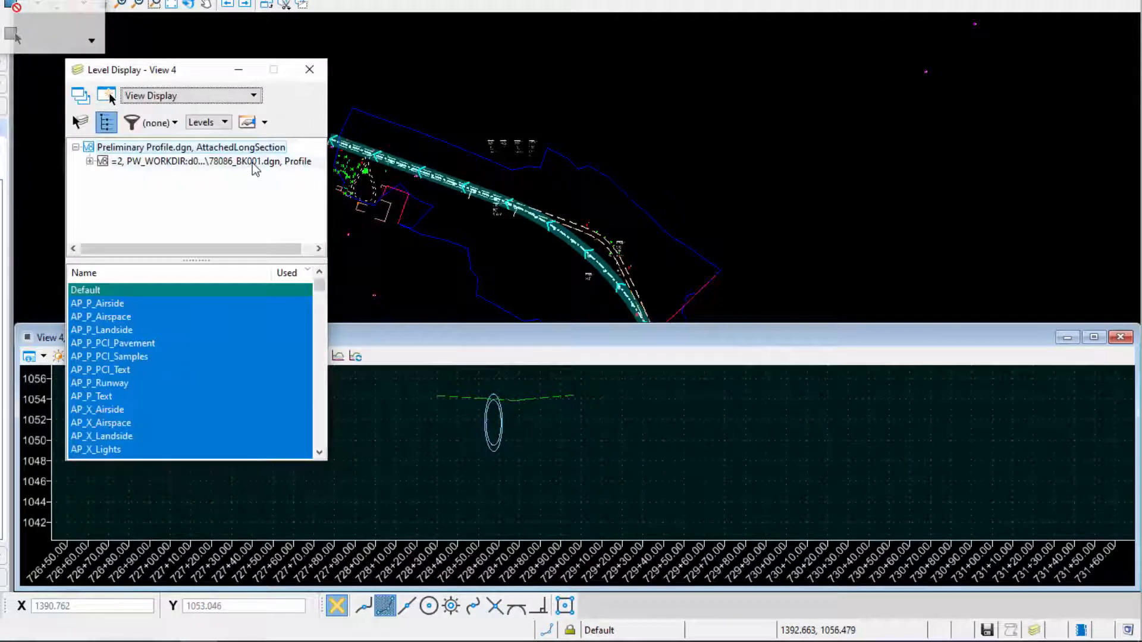
click(252, 163)
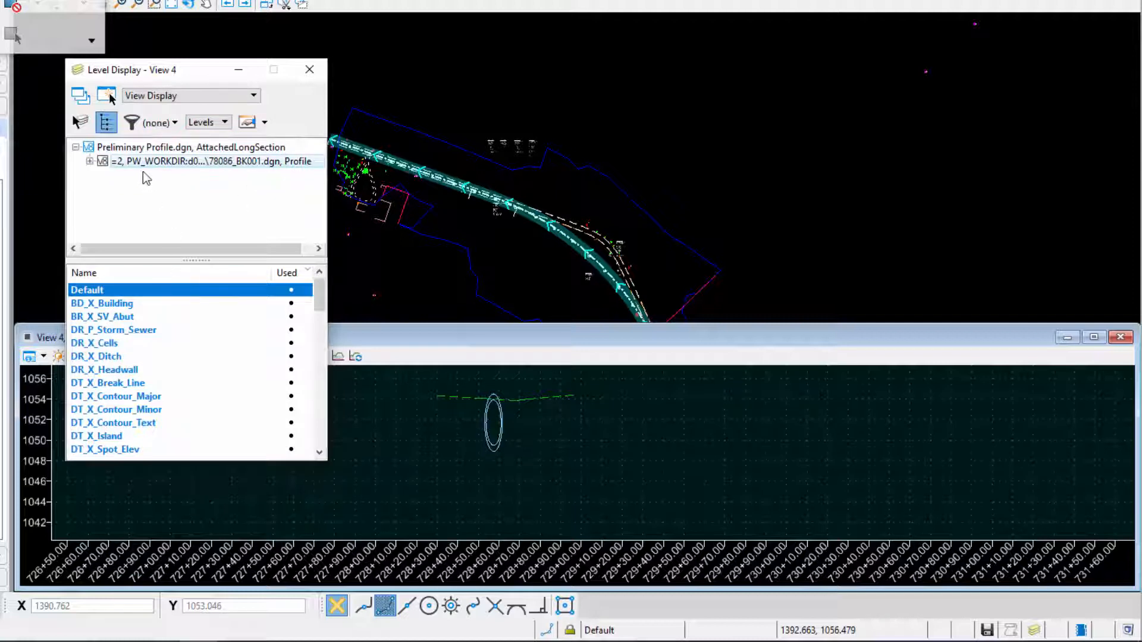
scroll(219, 363, down, 5)
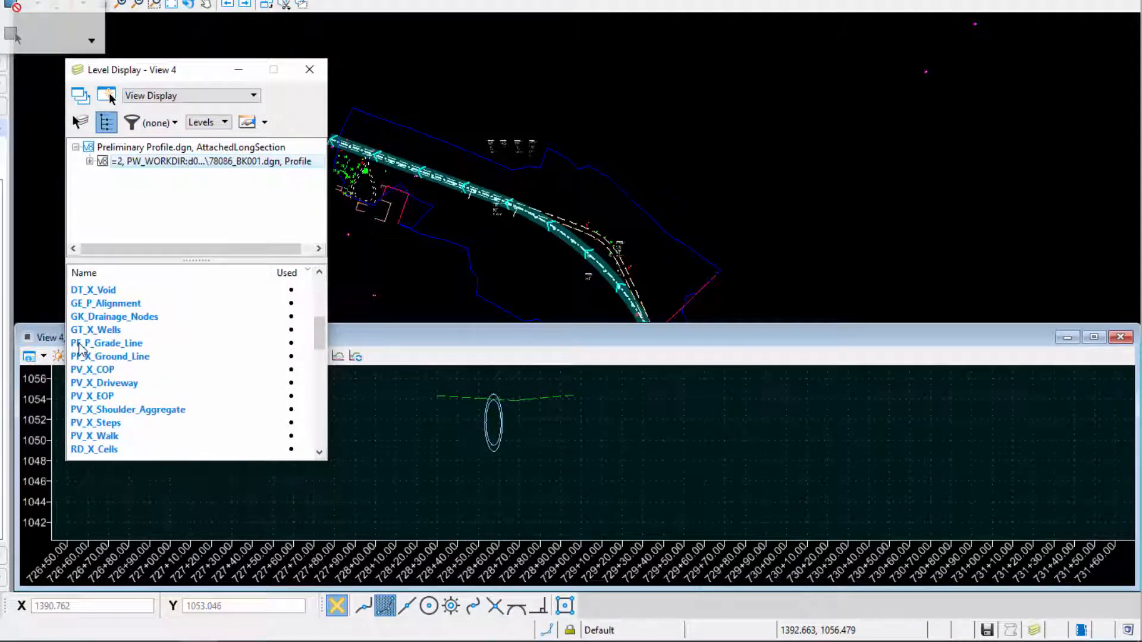
click(122, 348)
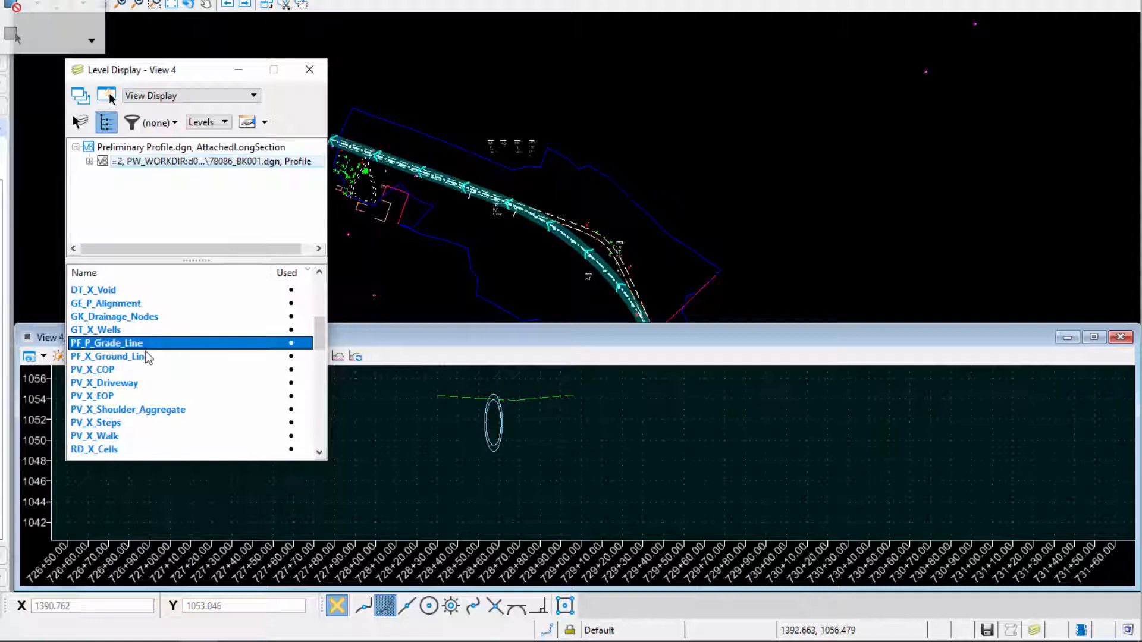
ctrl+click(109, 358)
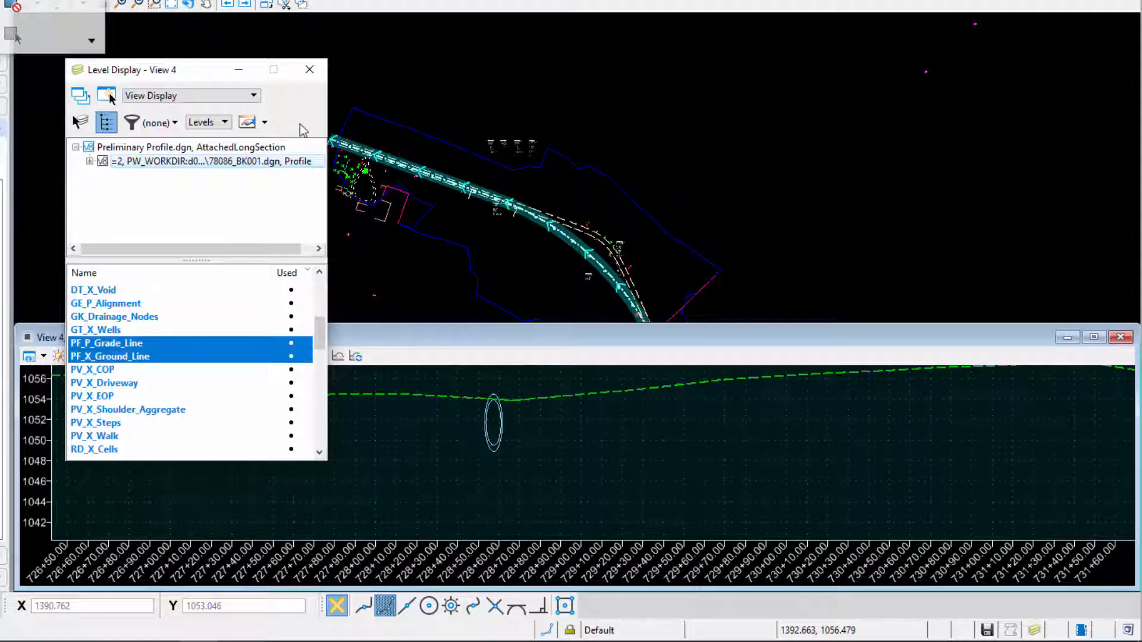
click(310, 70)
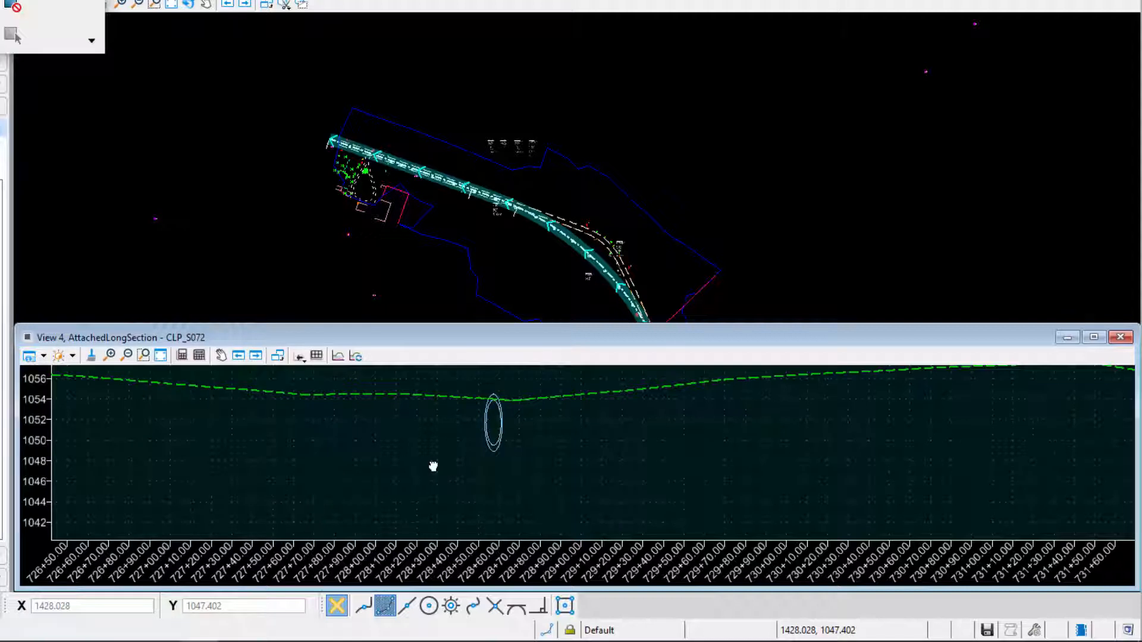
scroll(433, 466, down, 5)
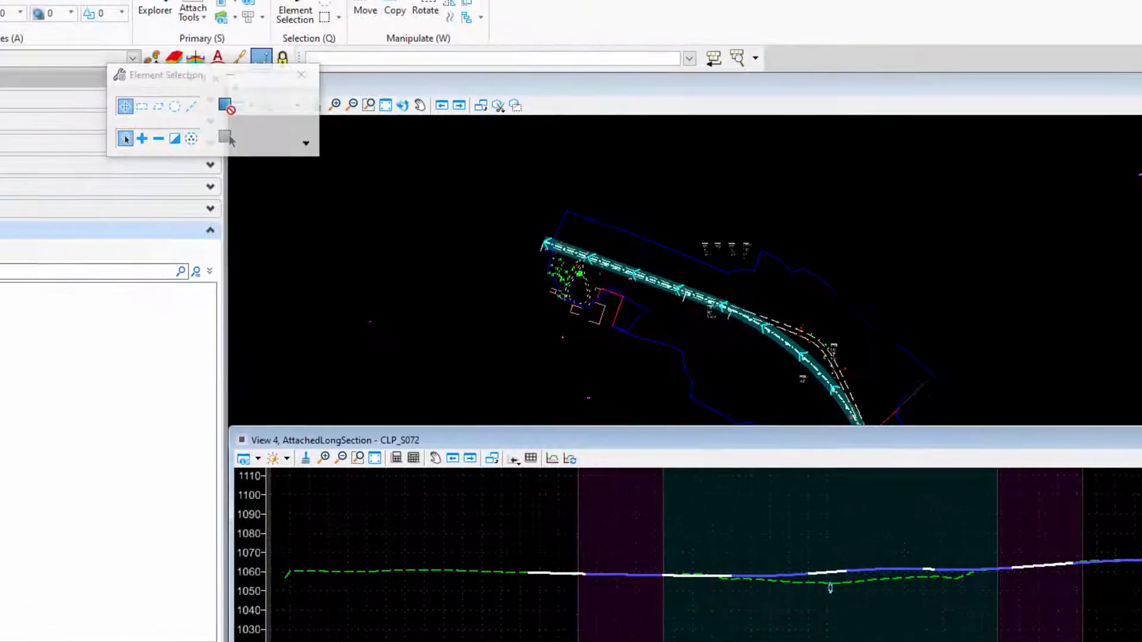
- Switch to the OpenRoads Modeling workflow and start the Place Named Boundary tool for a civil profile
click(87, 13)
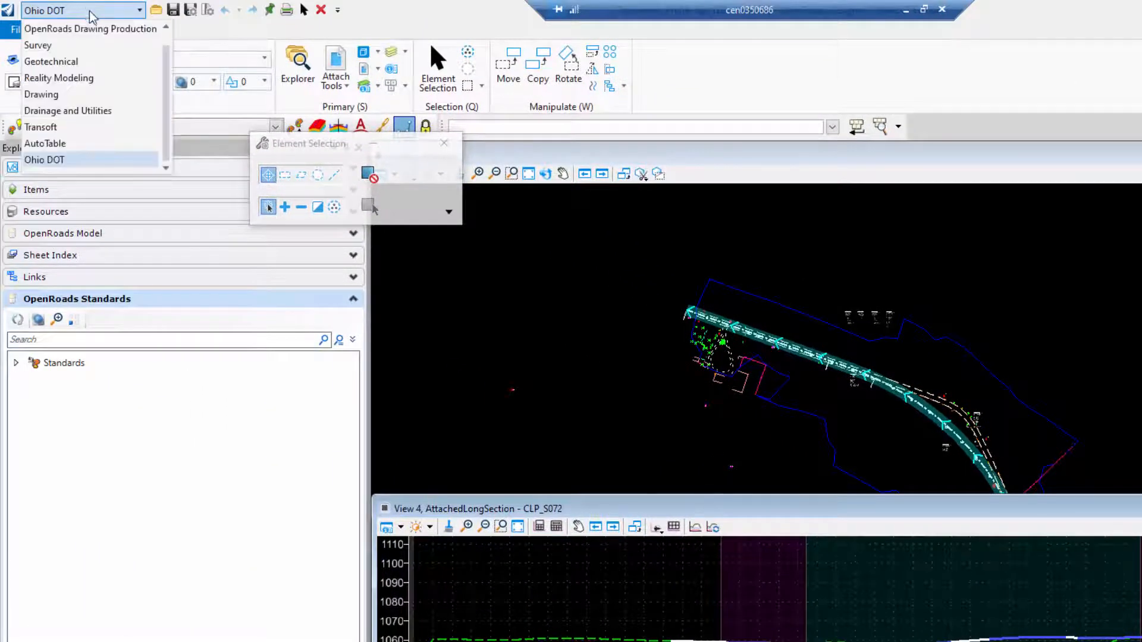
scroll(109, 69, up, 1)
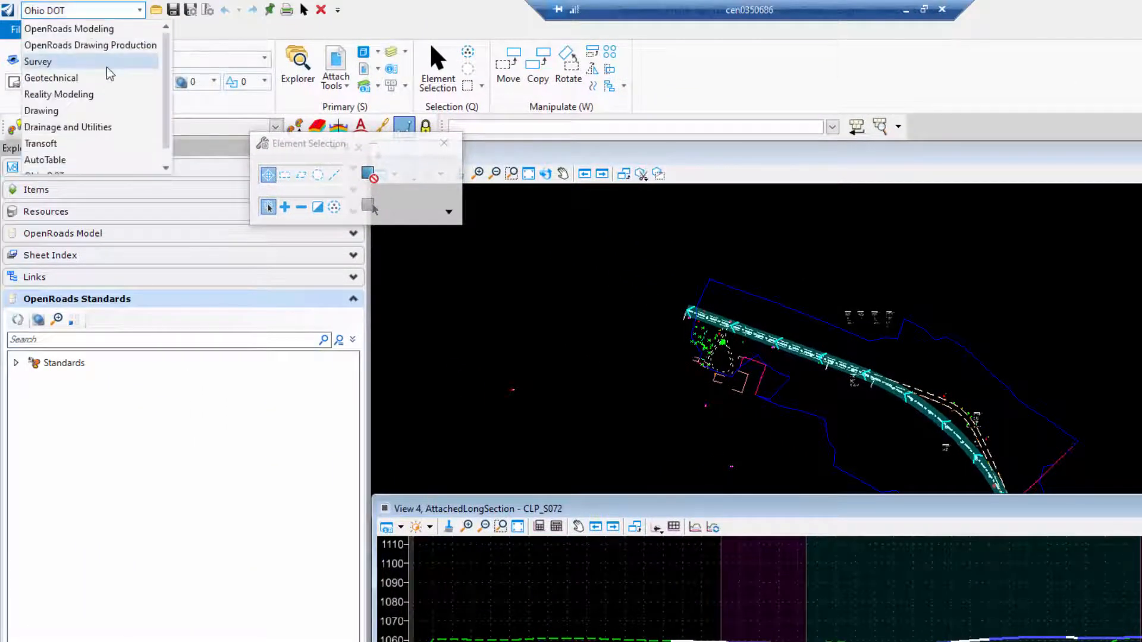
click(96, 33)
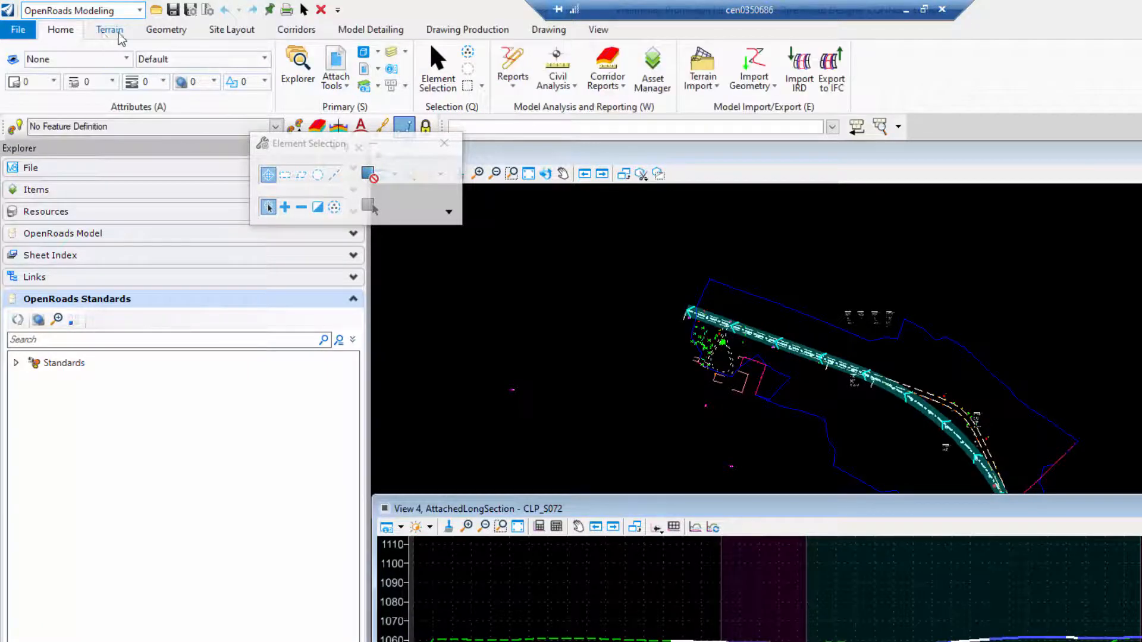
click(468, 29)
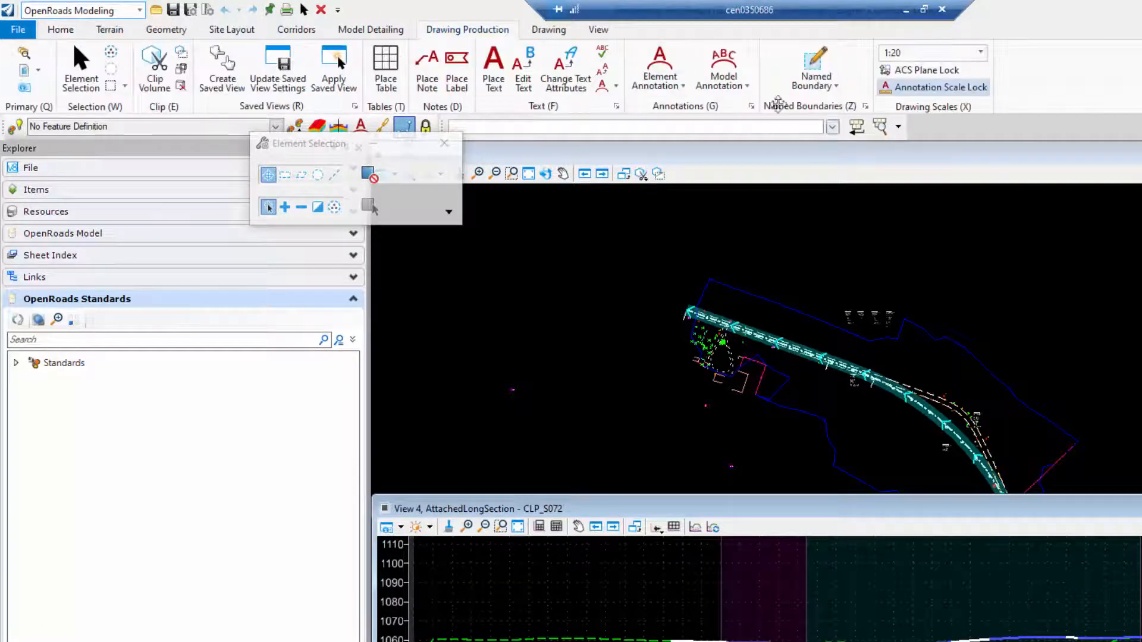
click(815, 62)
drag(445, 149, 591, 197)
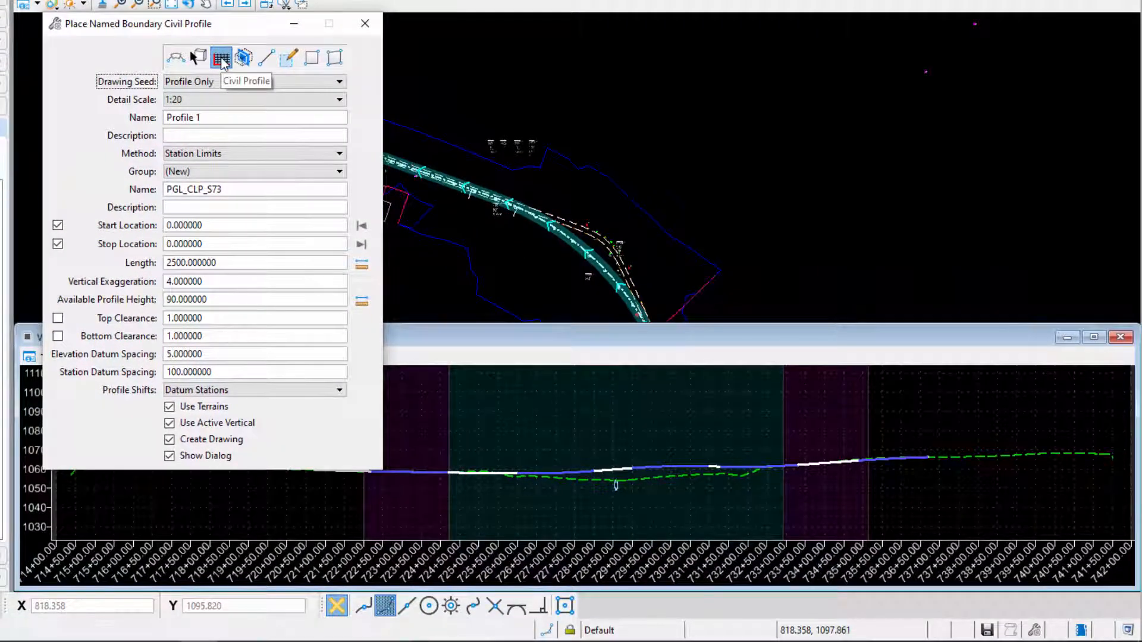
- Configure the civil profile boundary with the Profile Only drawing seed, 1:20 detail scale and Station Limits method
click(209, 83)
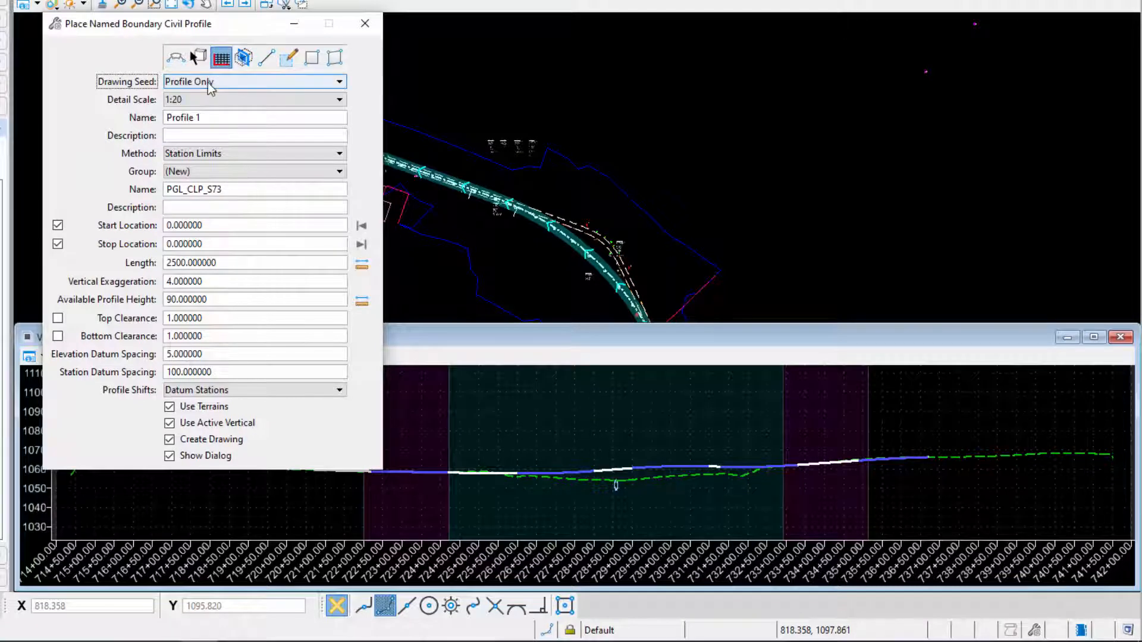
click(190, 180)
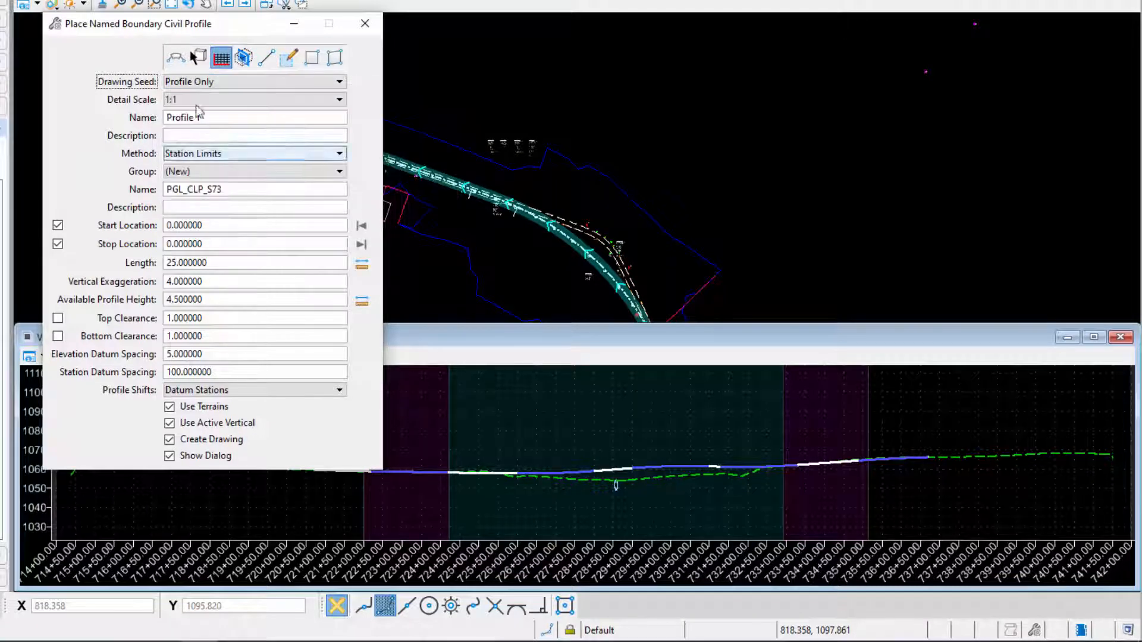
click(195, 98)
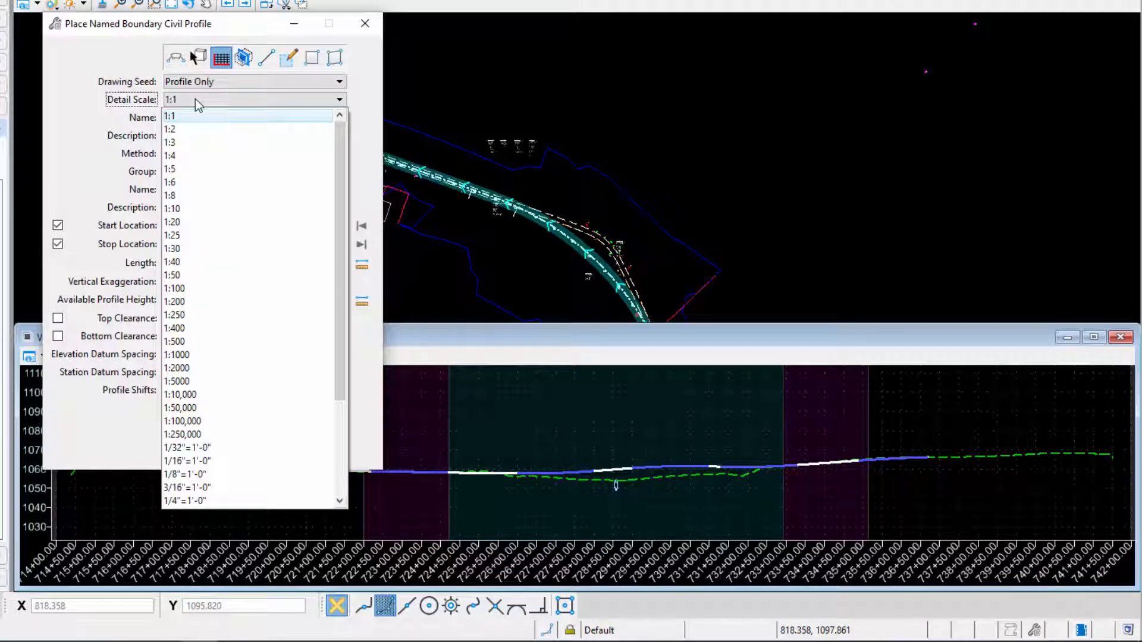
click(189, 223)
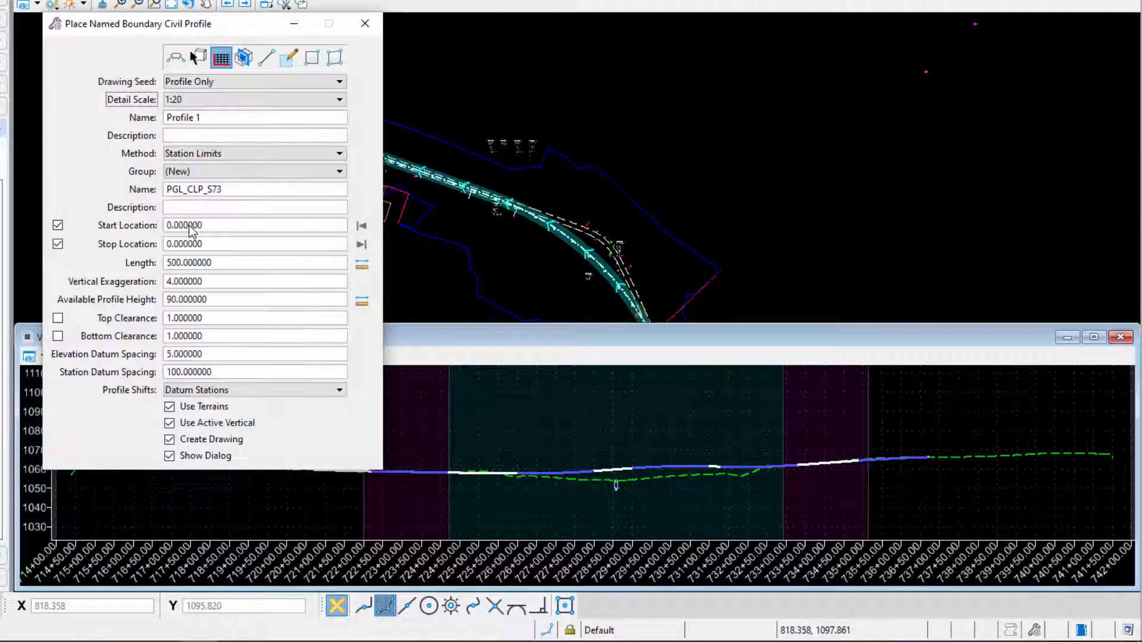
click(187, 154)
click(195, 171)
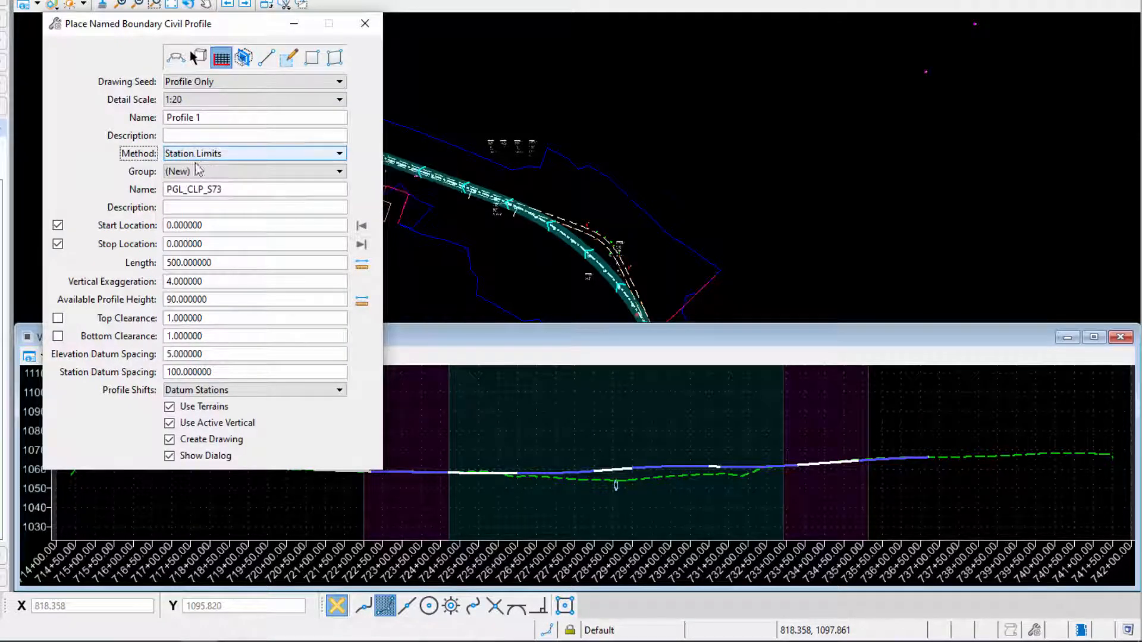
- Identify the CLP_S072 profile view and set the boundary's start location to 715+00 and stop location to 740+00
click(58, 224)
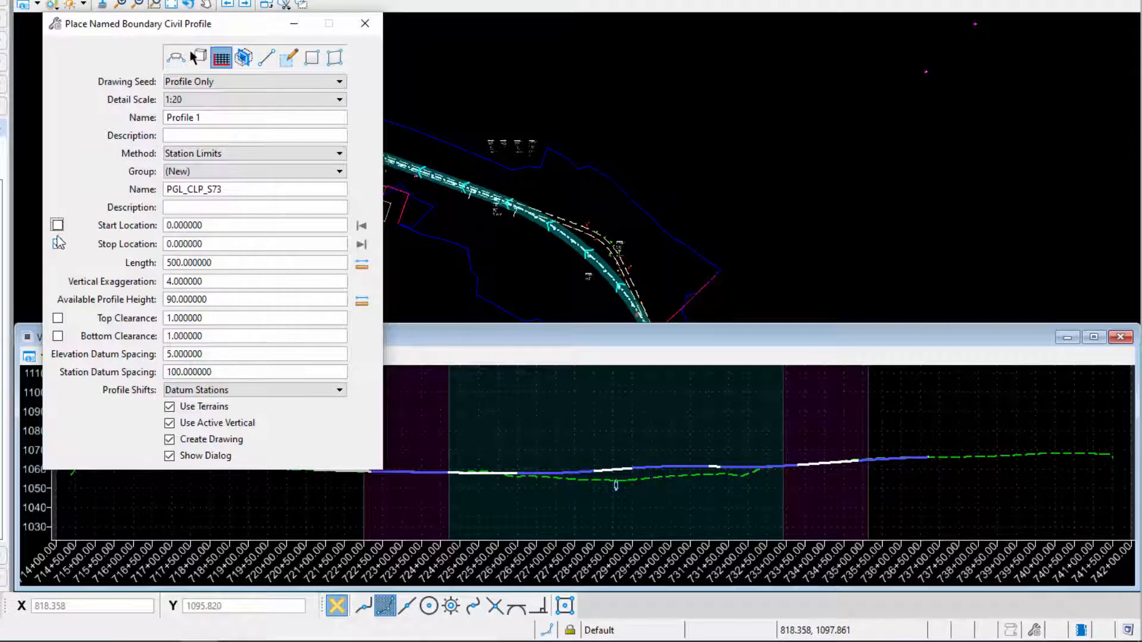
click(58, 244)
click(222, 225)
click(456, 399)
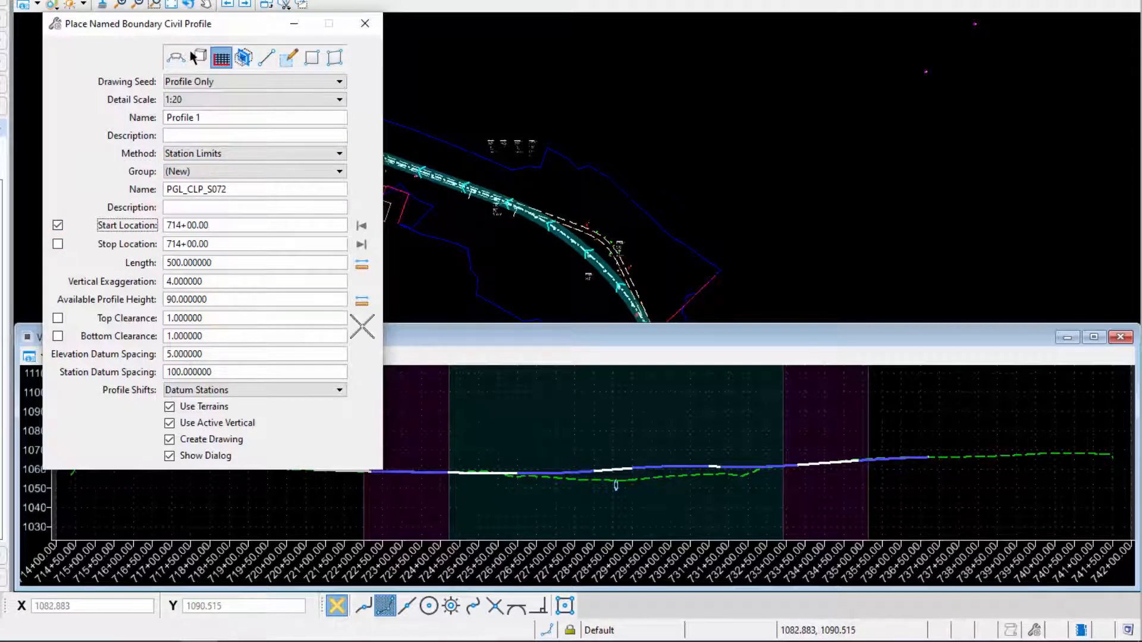
drag(161, 217, 136, 212)
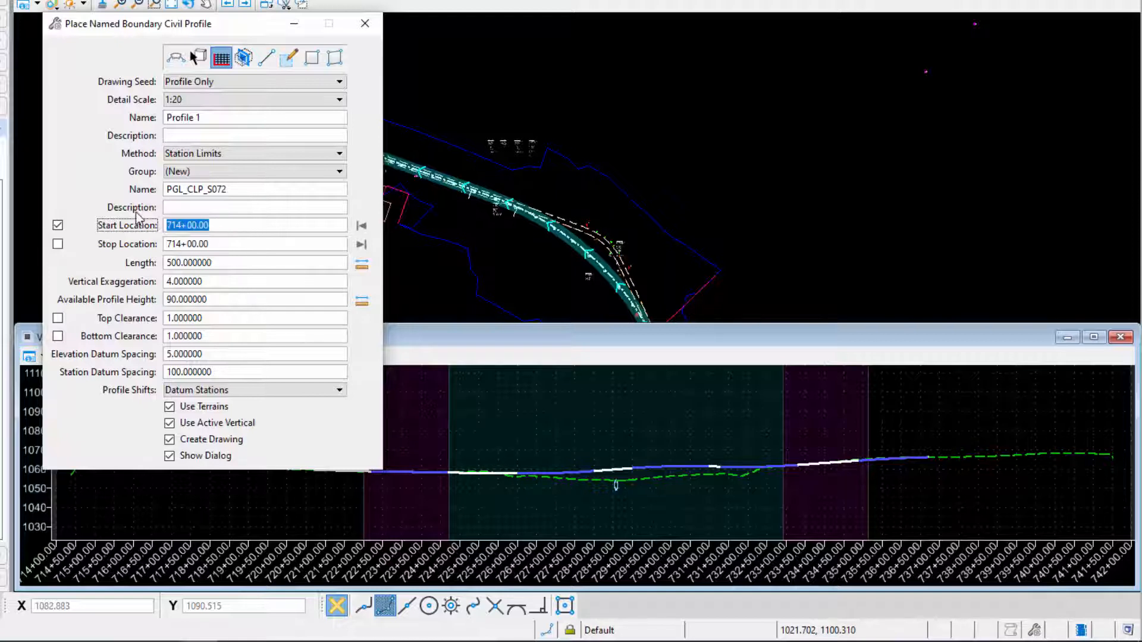
text(715+00)
key(Tab)
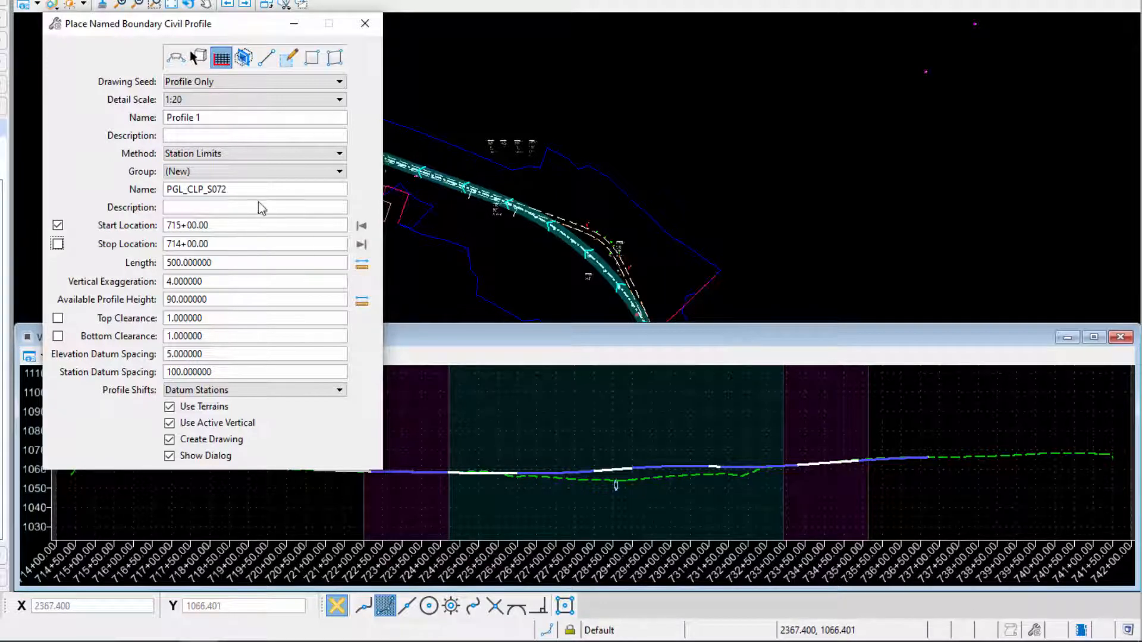
drag(211, 244, 142, 240)
text(735+00)
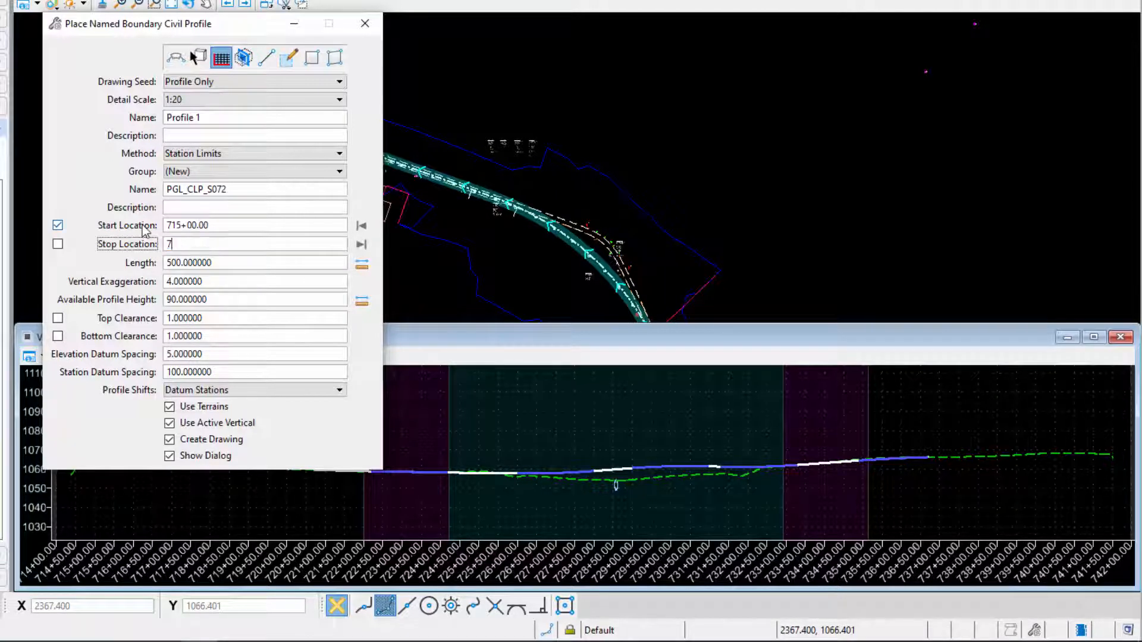
key(Tab)
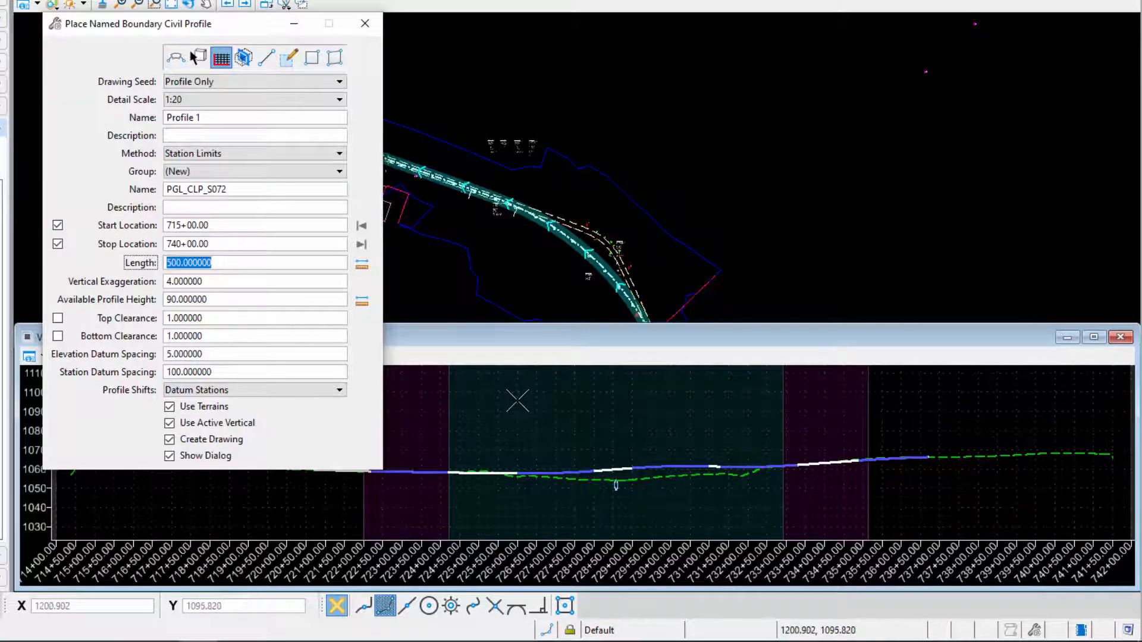
- Set the boundary length to 2500 and place the named boundary on the CLP_S072 profile
scroll(517, 410, down, 2)
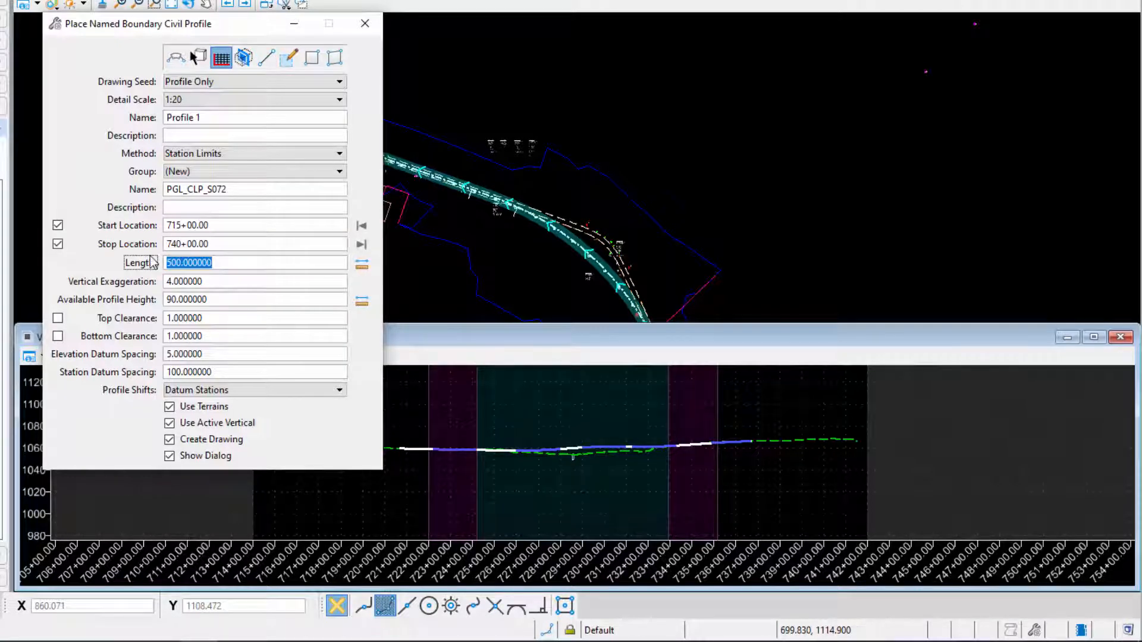
text(2500)
key(Tab)
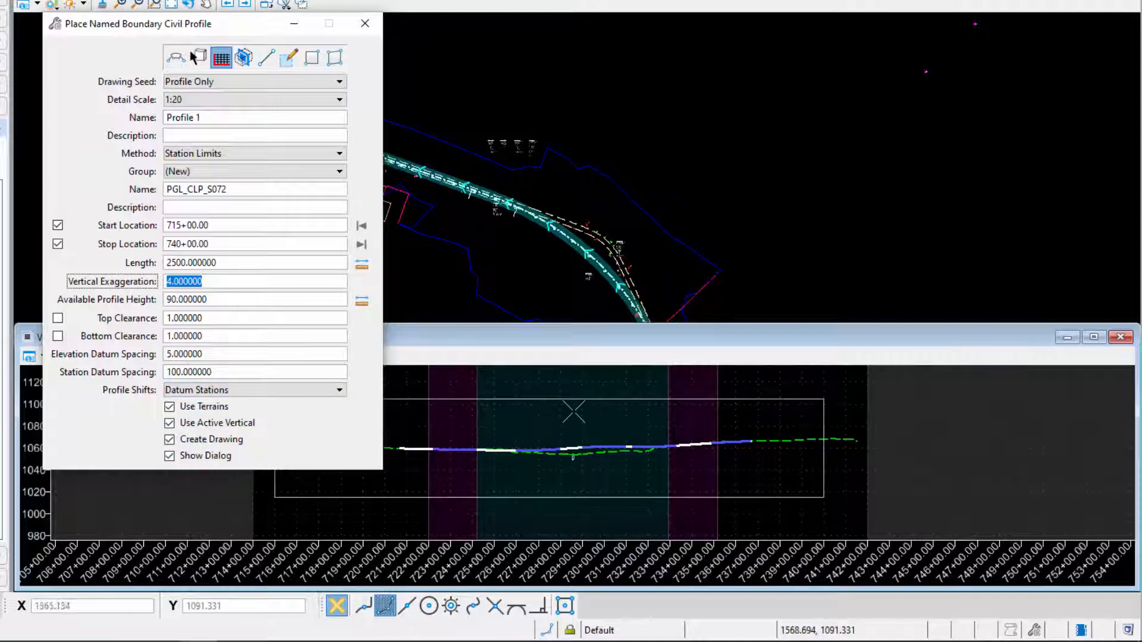
click(509, 408)
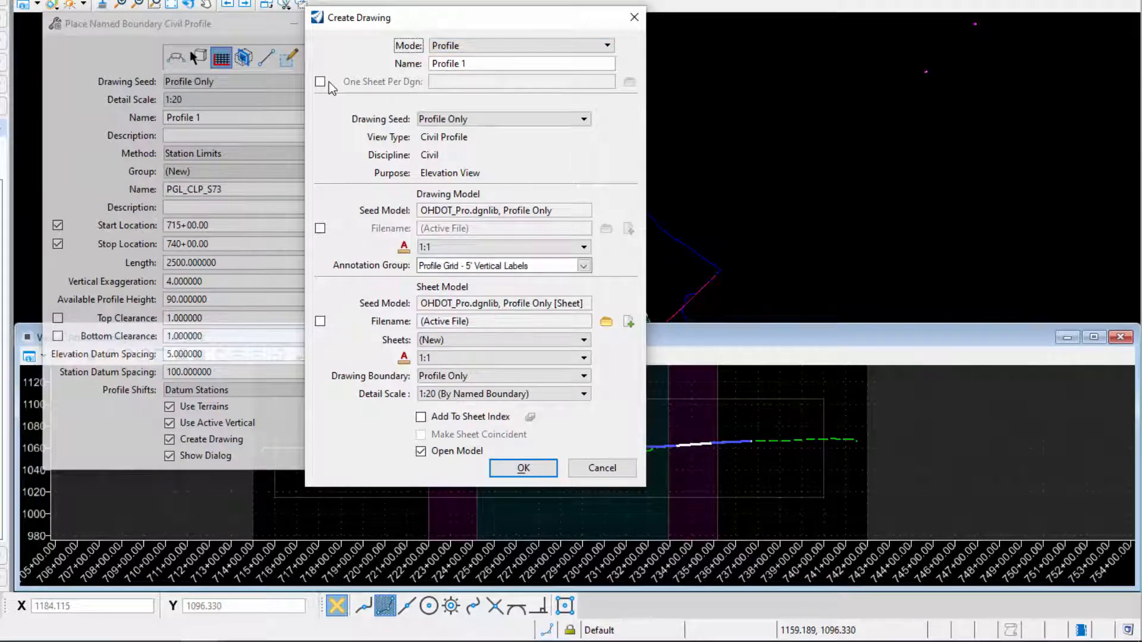
- Set the drawing model's annotation scale to 1:20 and create the Profile 1 drawing and sheet models
click(470, 247)
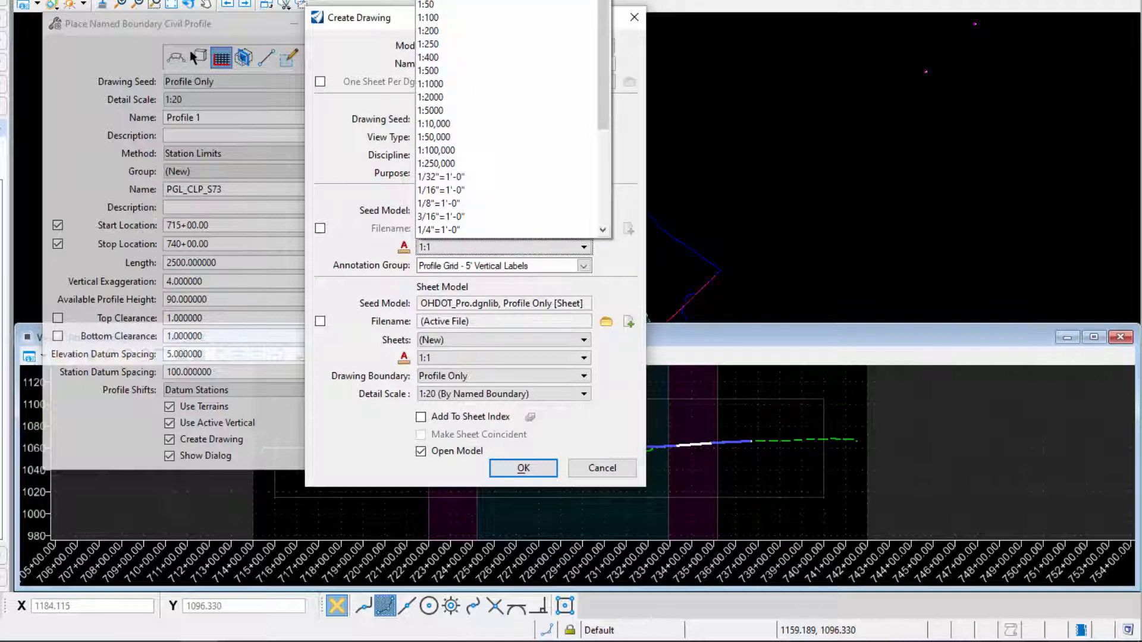
click(429, 0)
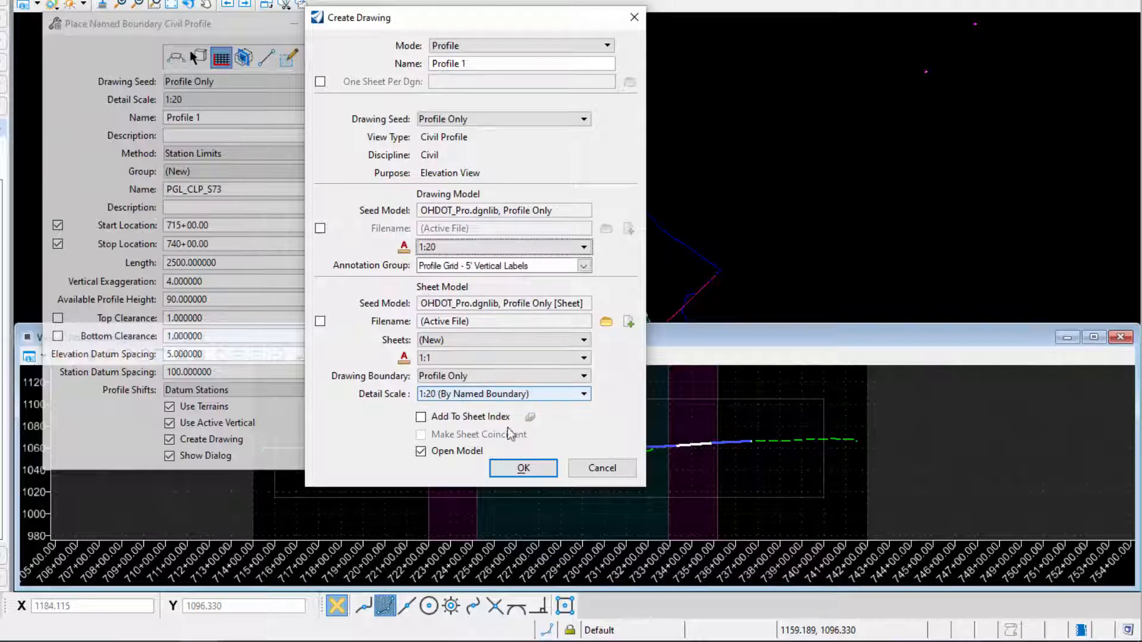
click(523, 469)
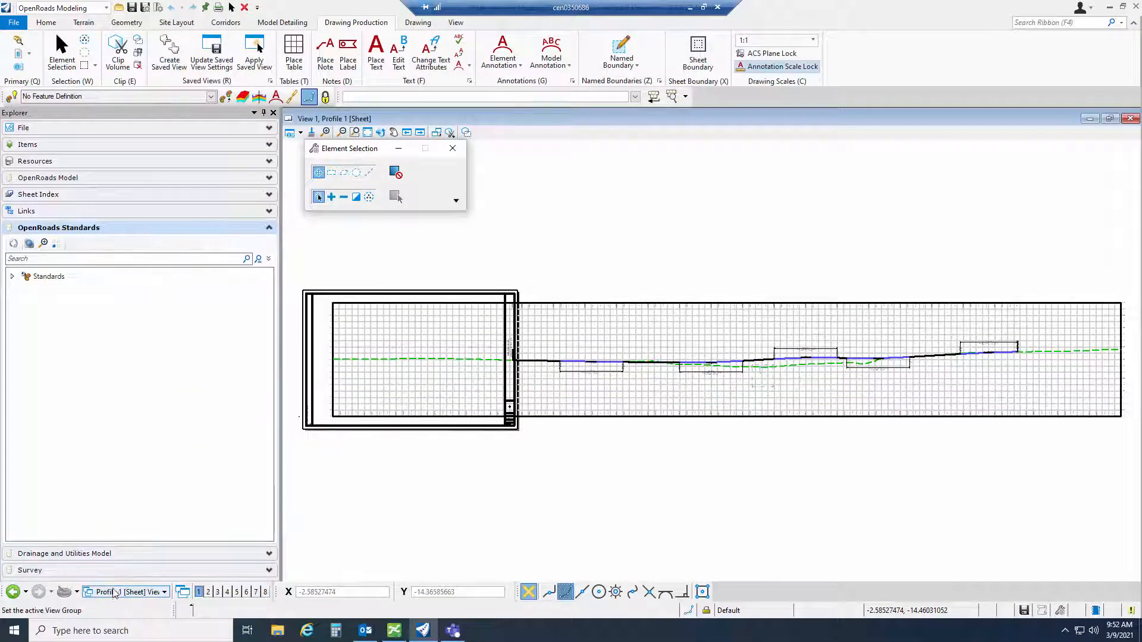
- Open the Profile 1 drawing model's views and examine the vertical curve annotations along the profile
click(111, 592)
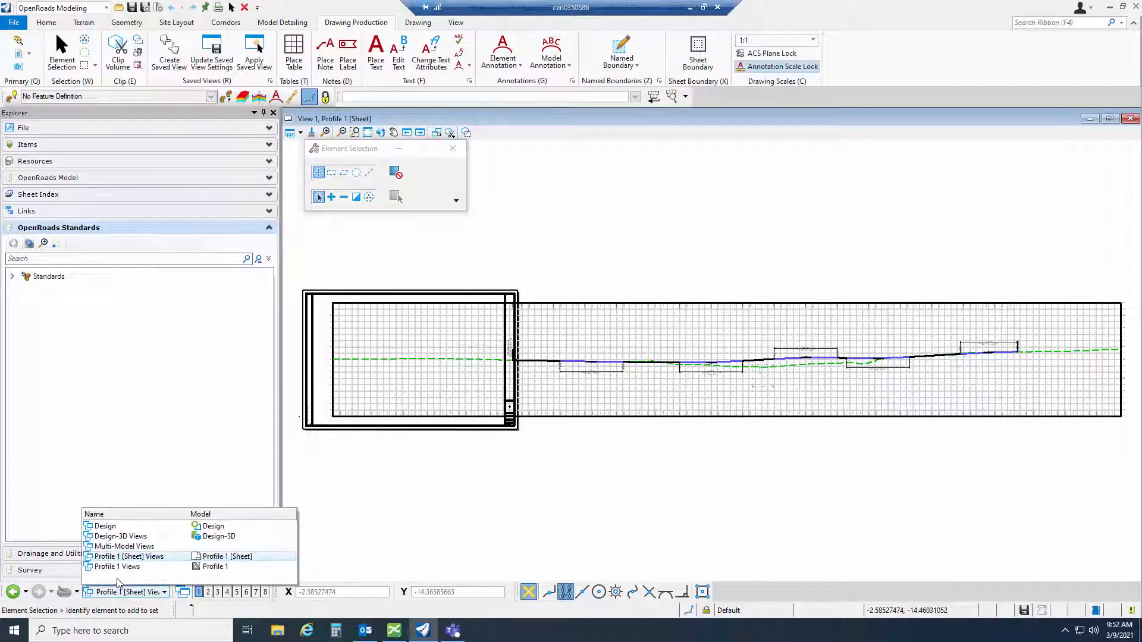
click(124, 567)
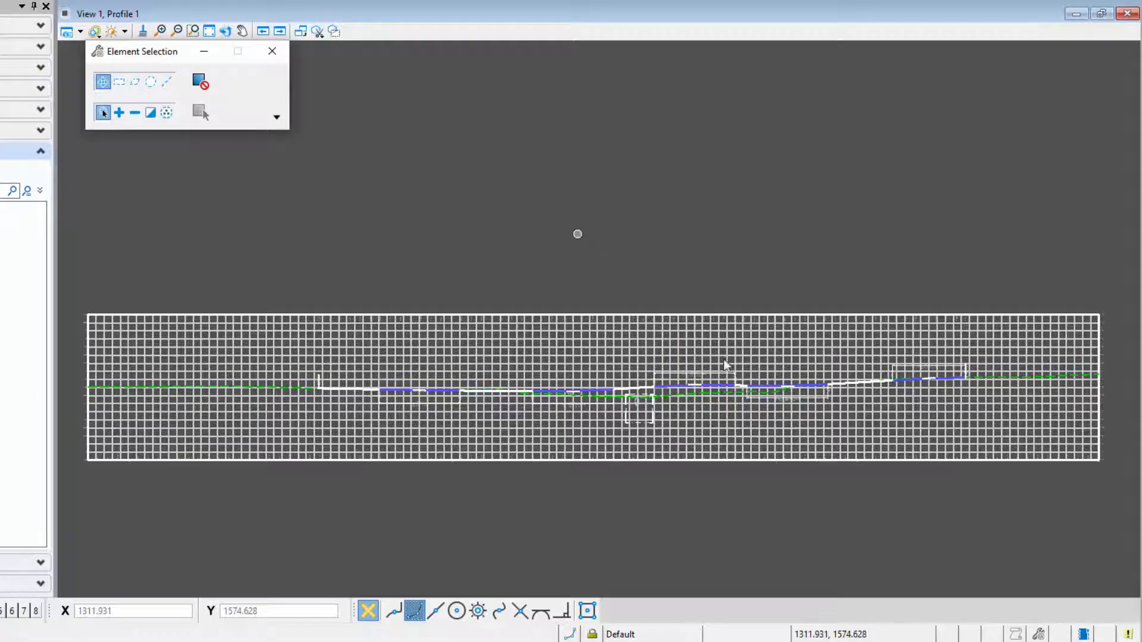
scroll(801, 399, up, 5)
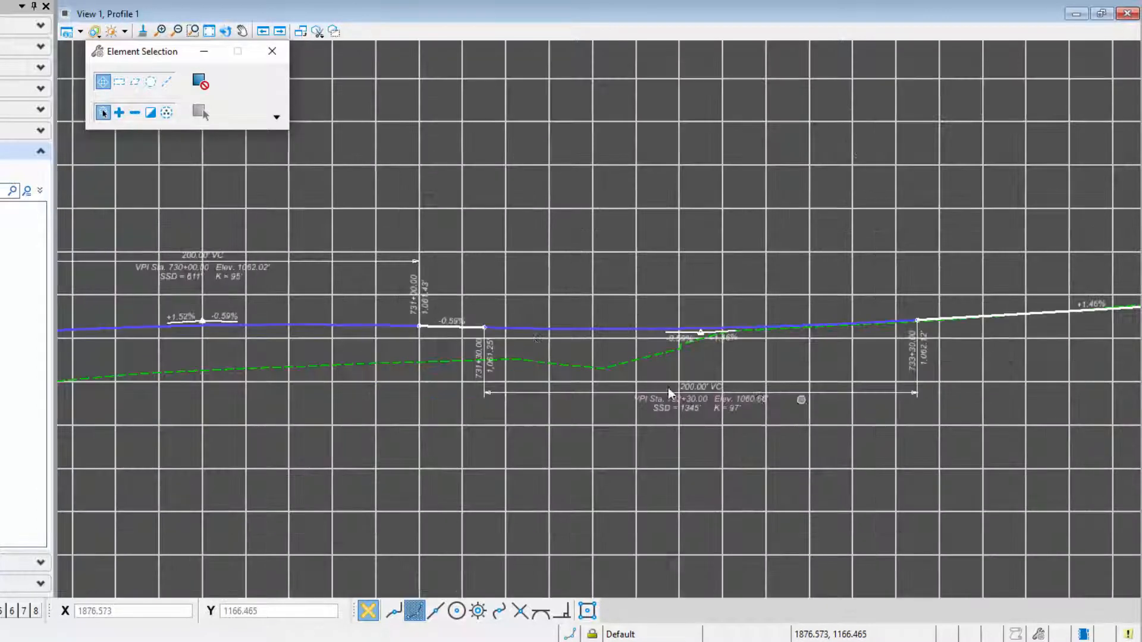
middle_drag(476, 238, 581, 240)
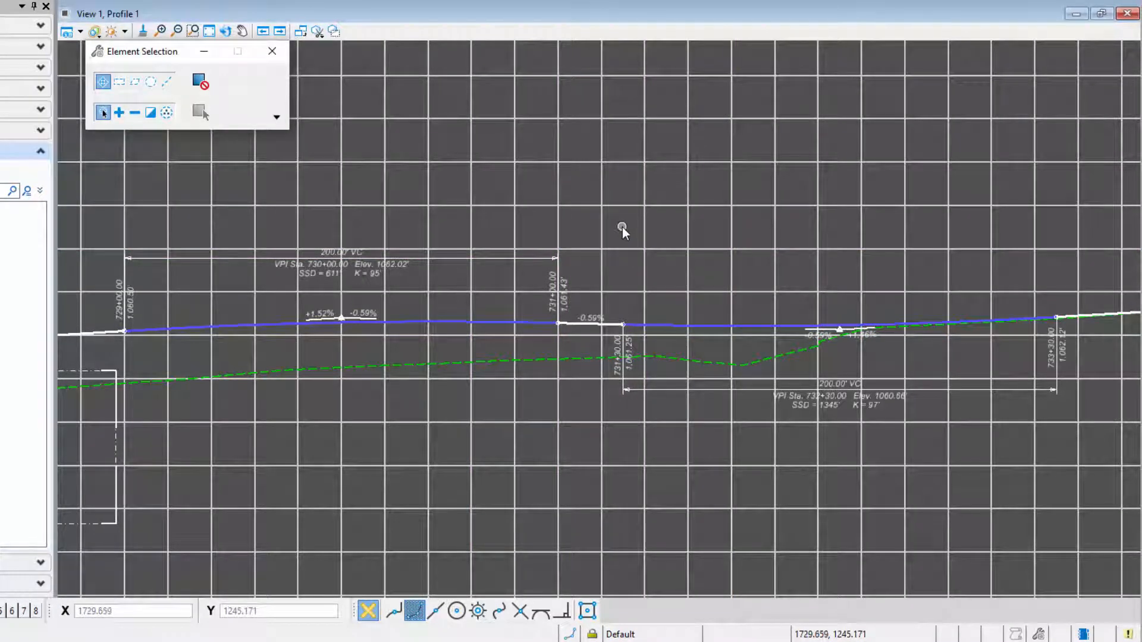
mouse_move(446, 324)
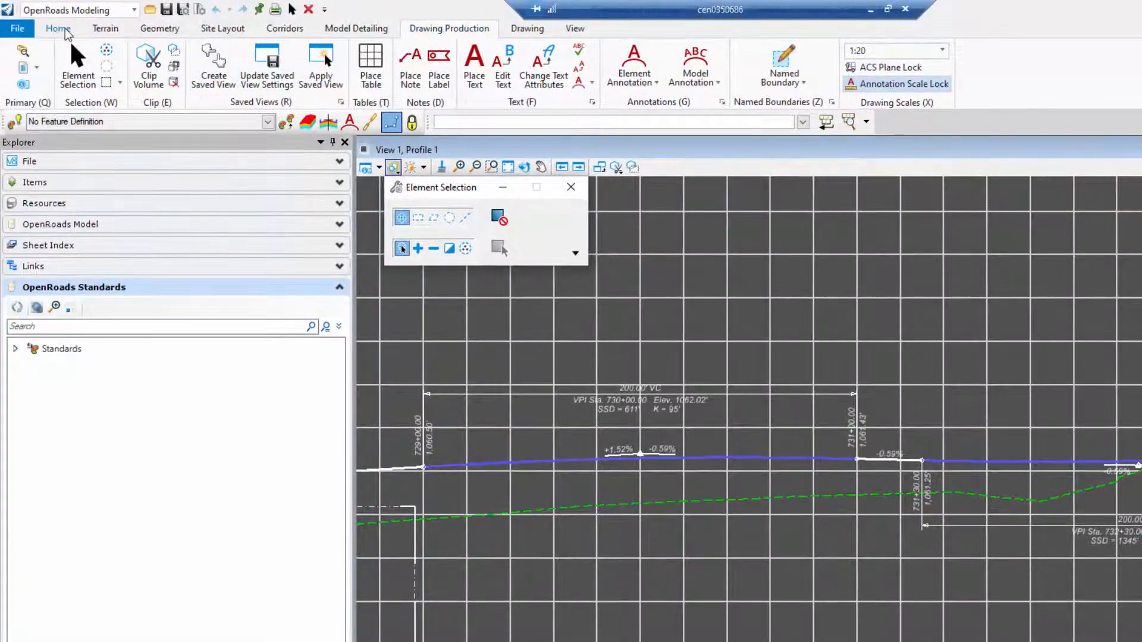
- Set the transparency of the SH_Major_Grid_Line level to 80 in the Level Manager
click(66, 32)
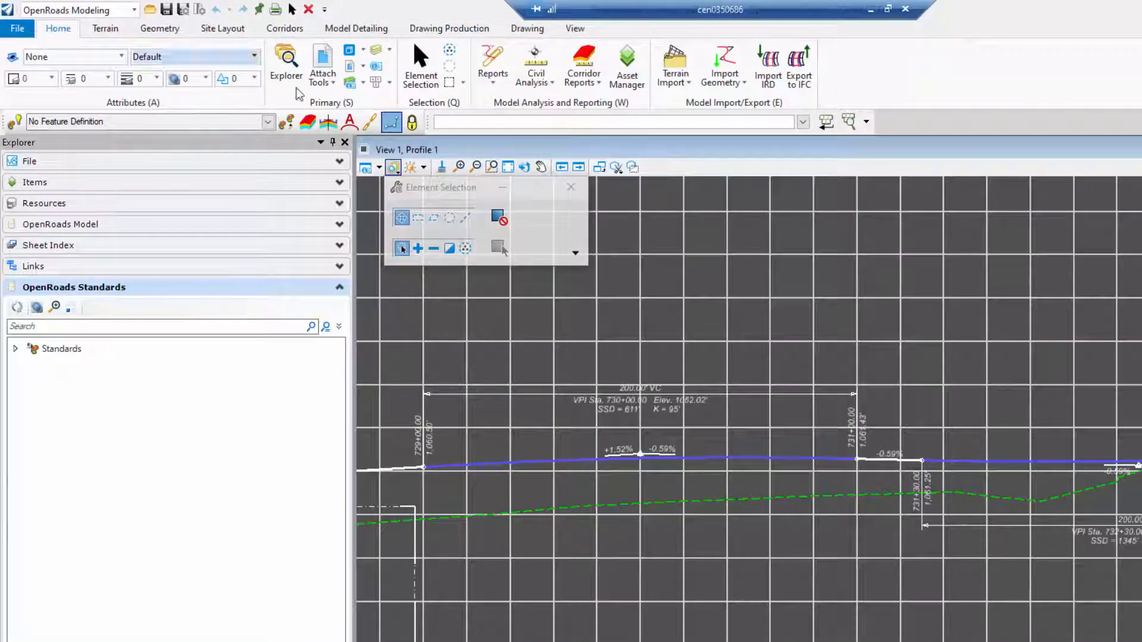
click(350, 84)
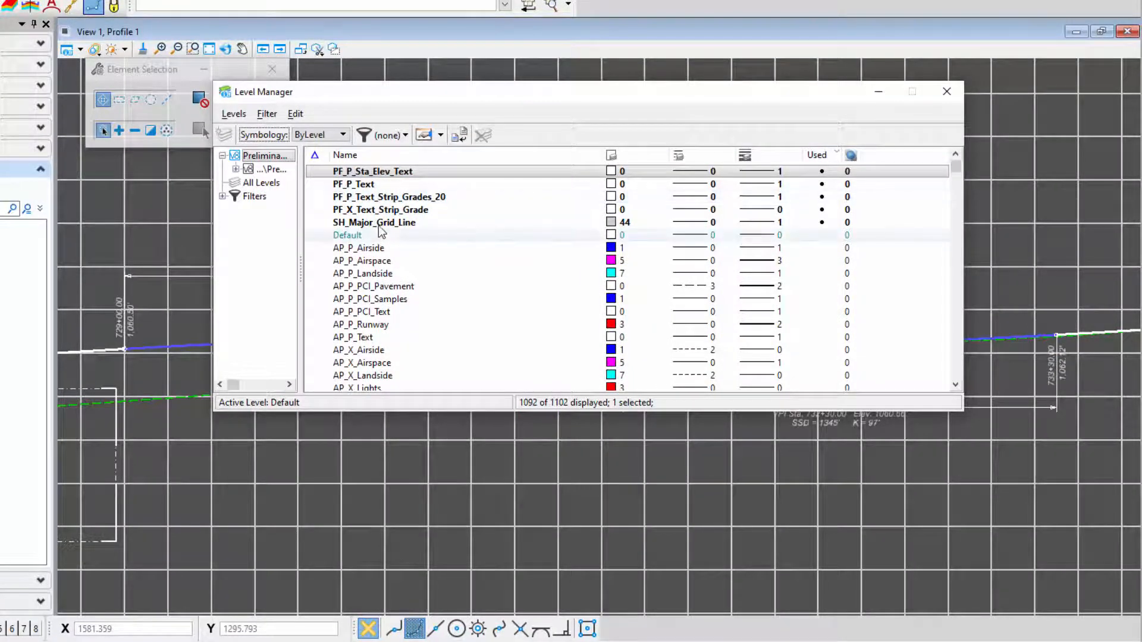
click(606, 223)
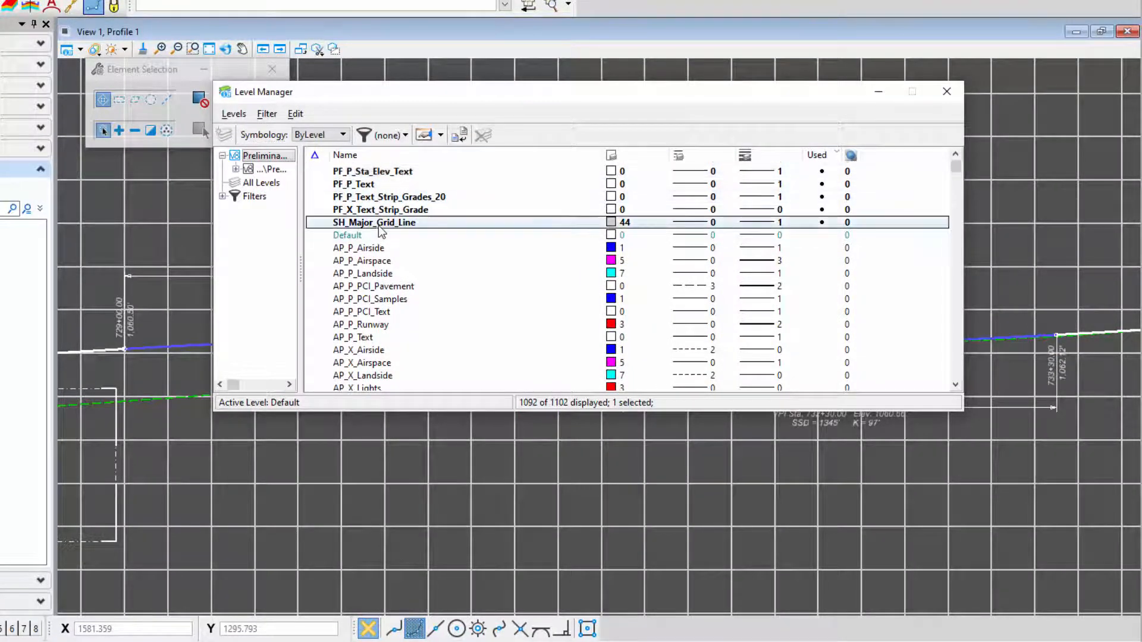
click(847, 223)
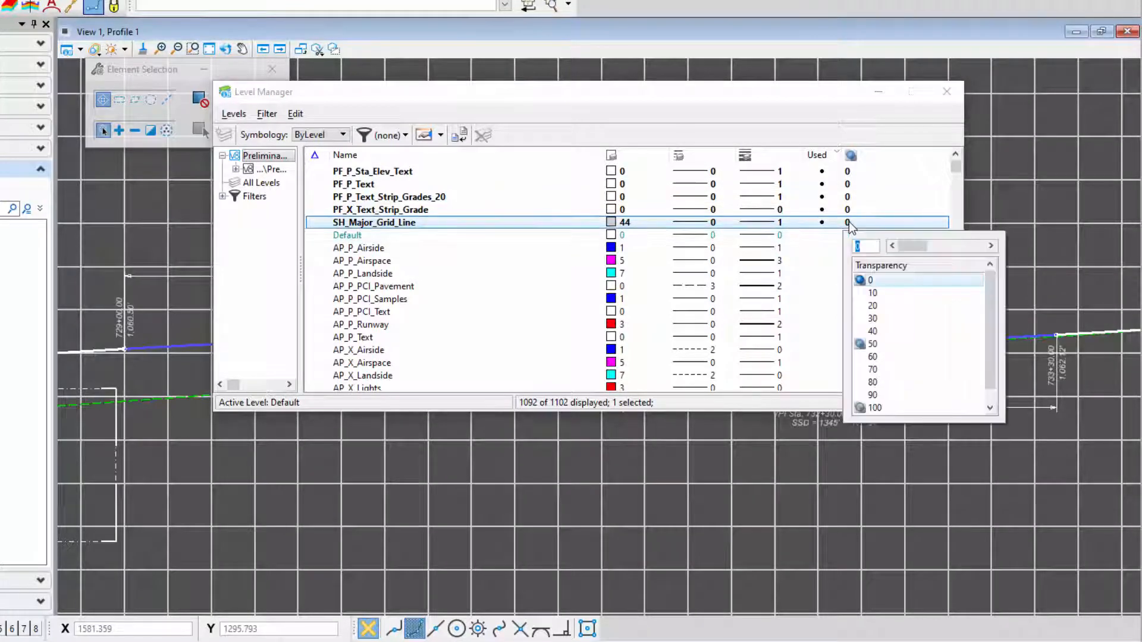
click(875, 383)
click(947, 90)
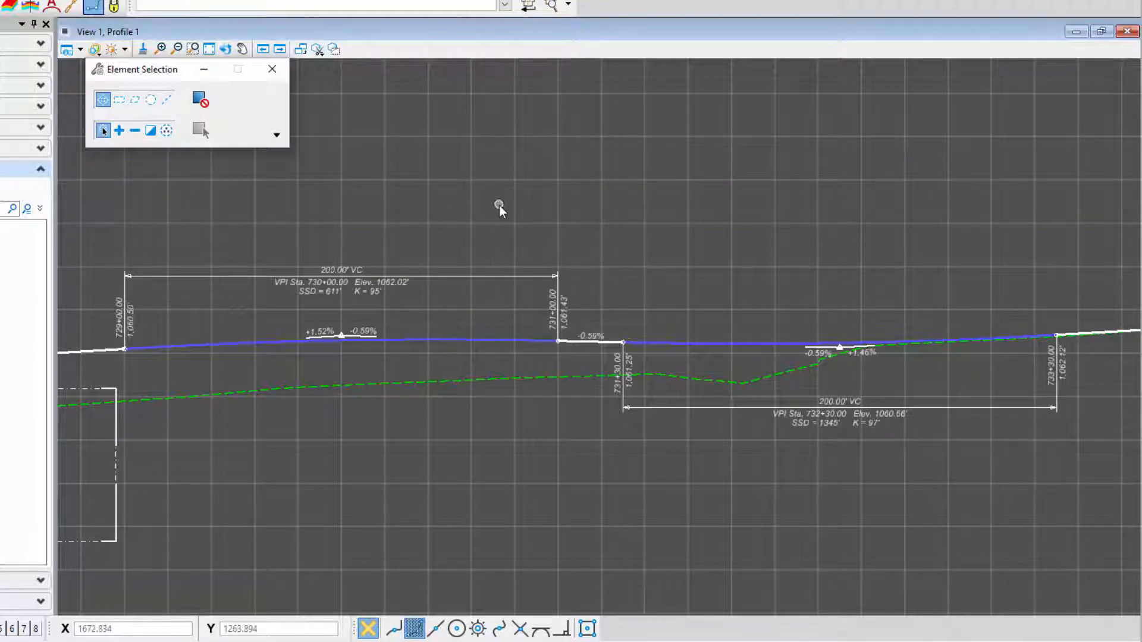
- Delete the Profile 1 [Sheet] model from the Preliminary Profile file and check in the 78086.dgnws workset file
middle_click(670, 194)
middle_click(670, 195)
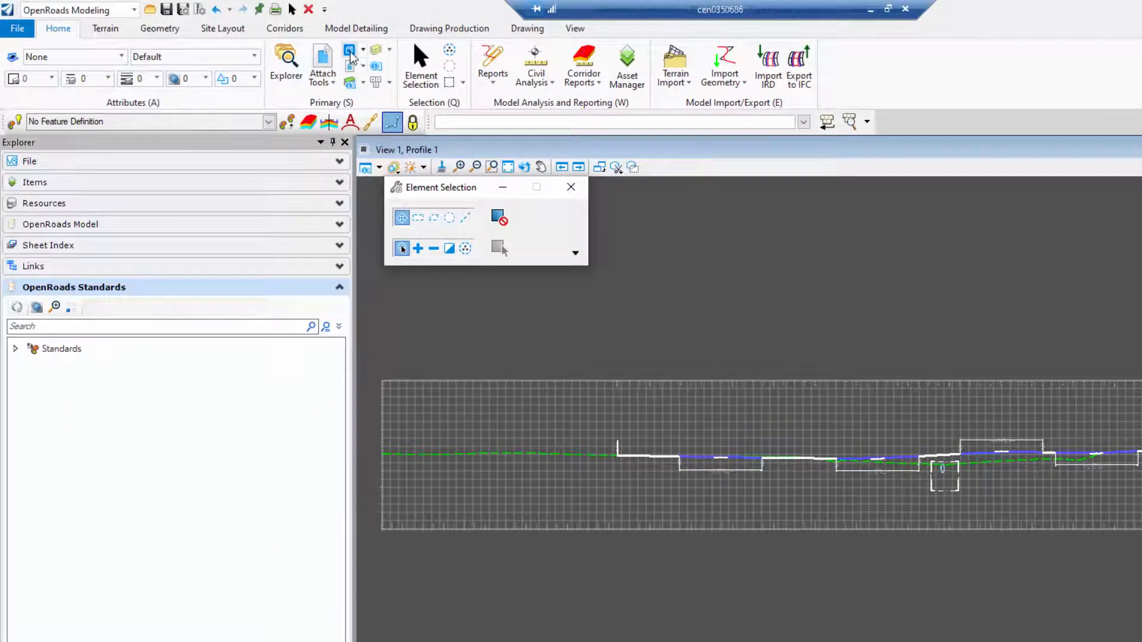
click(351, 54)
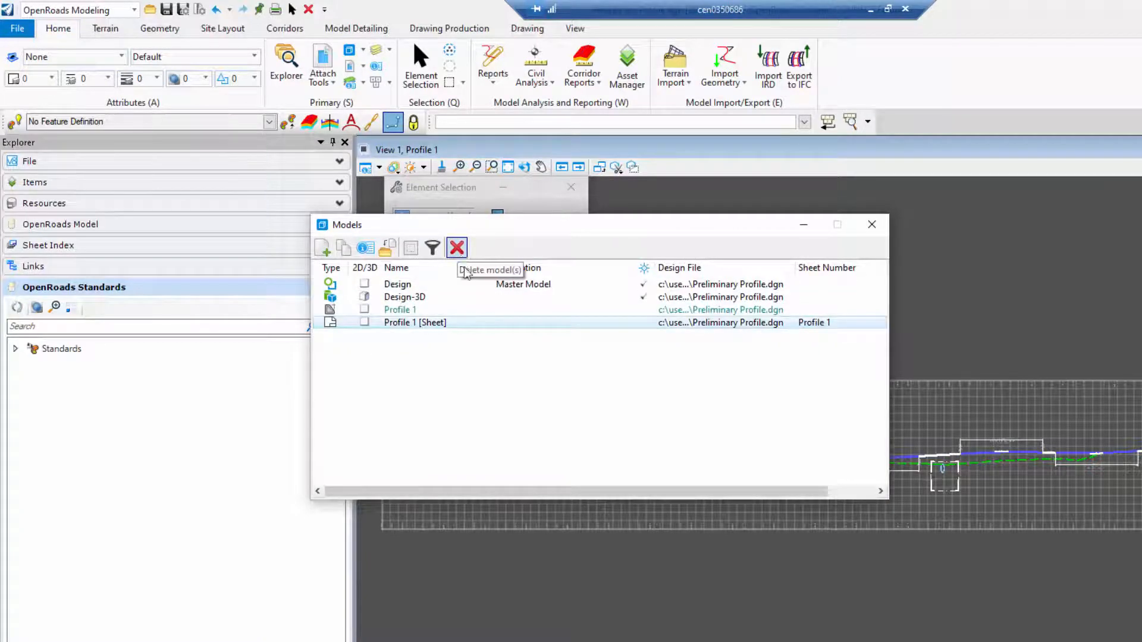
click(457, 248)
click(741, 322)
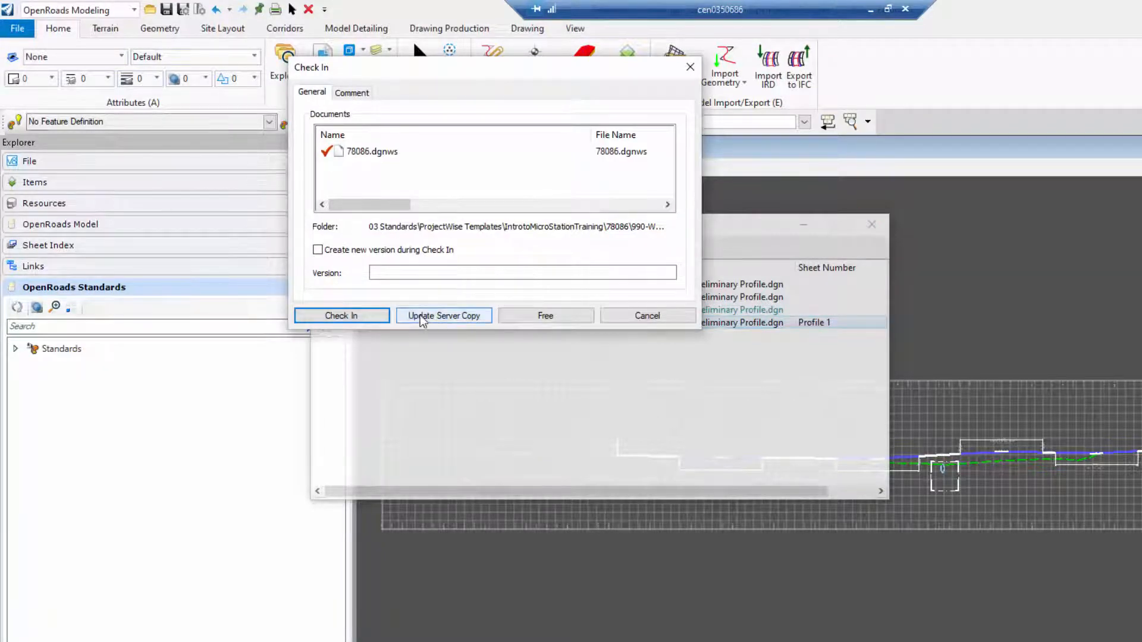
click(372, 321)
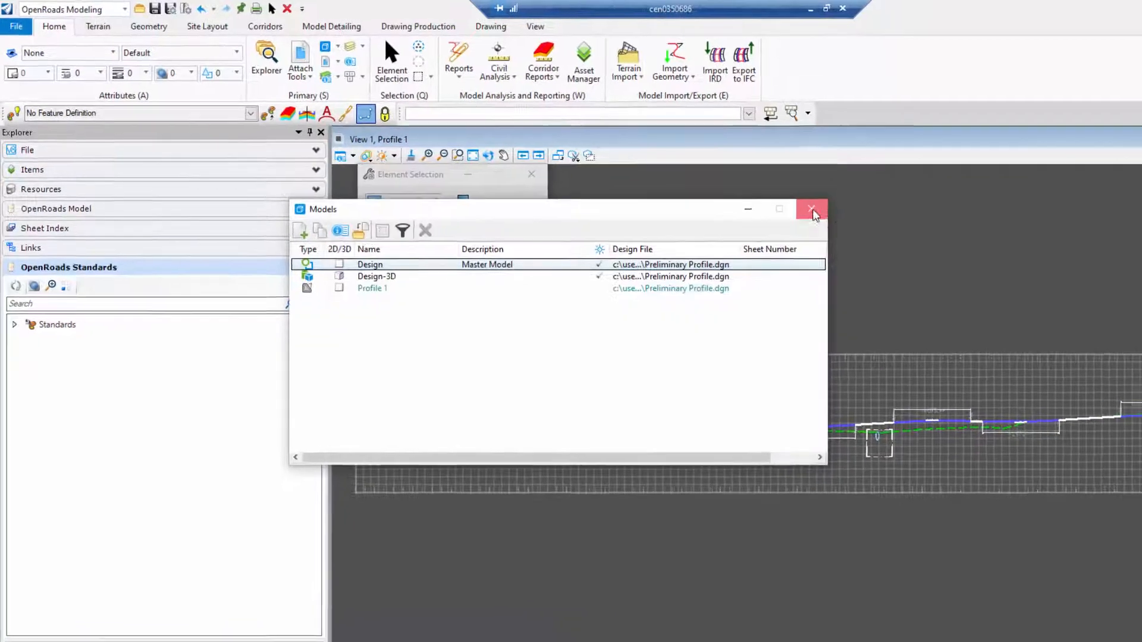
click(872, 224)
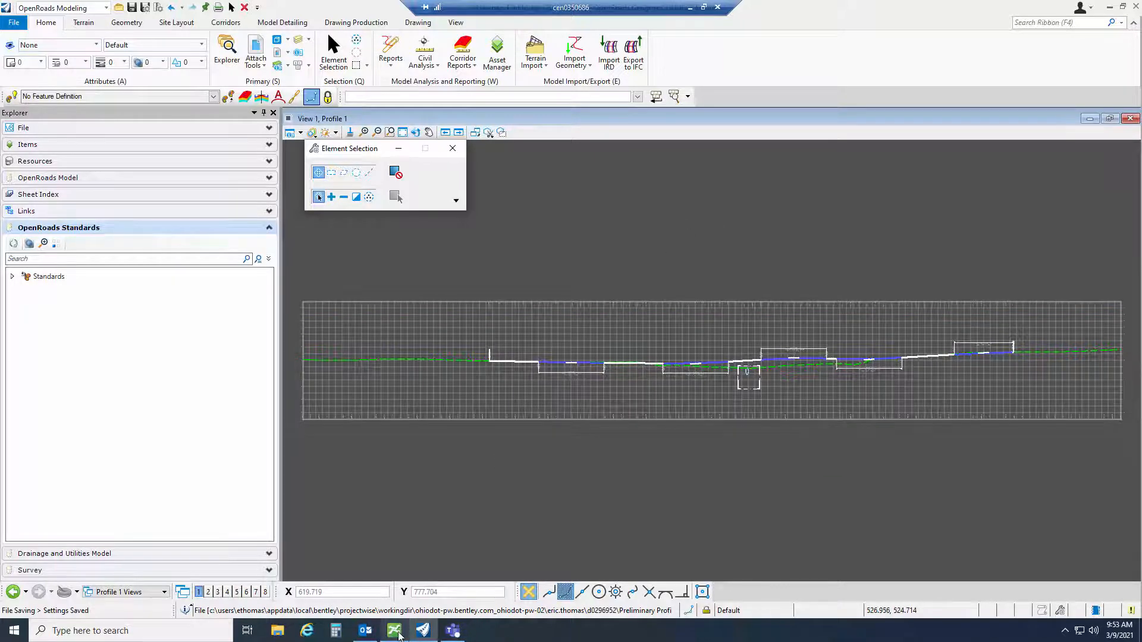
- Switch to ProjectWise Explorer and start an e-mail containing a link to the Preliminary Profile document in 999-Scratch
click(394, 630)
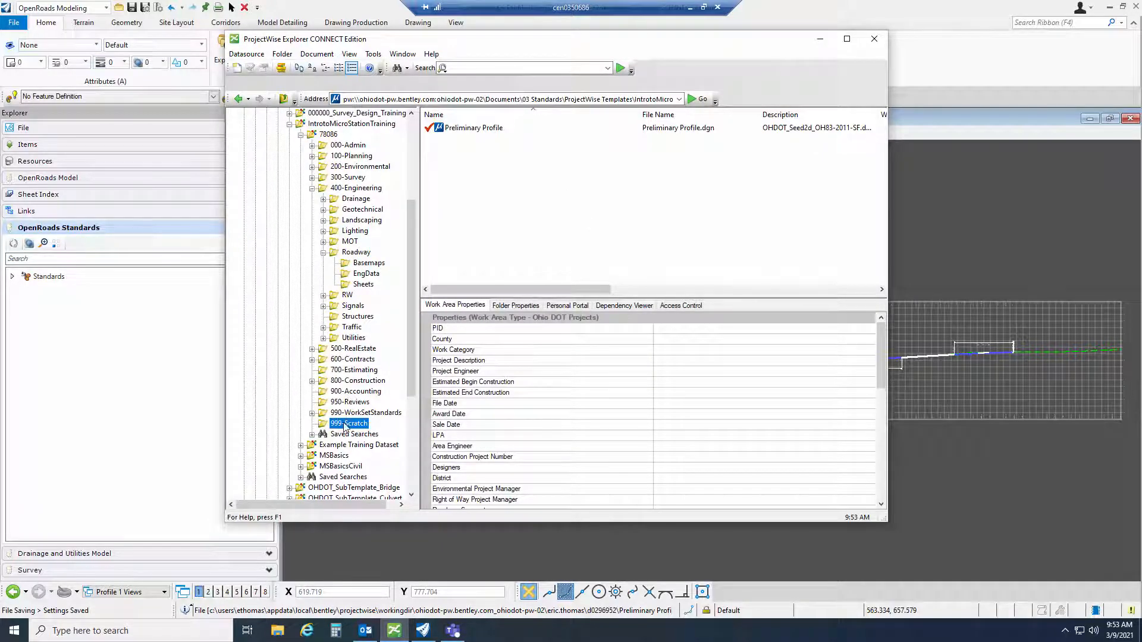
click(481, 133)
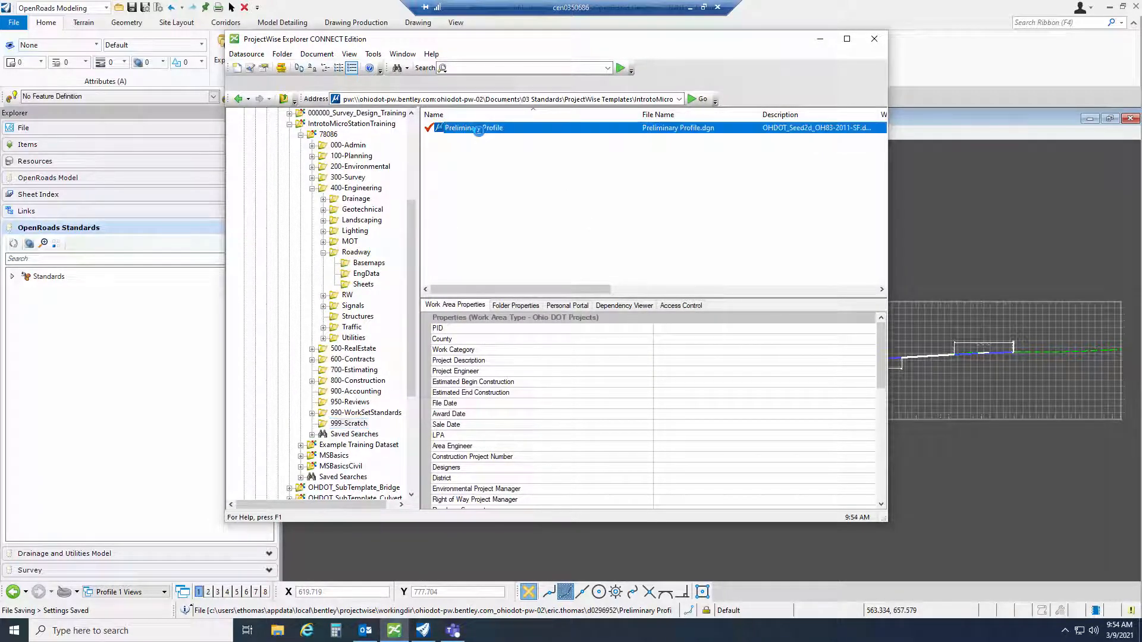
right_click(481, 132)
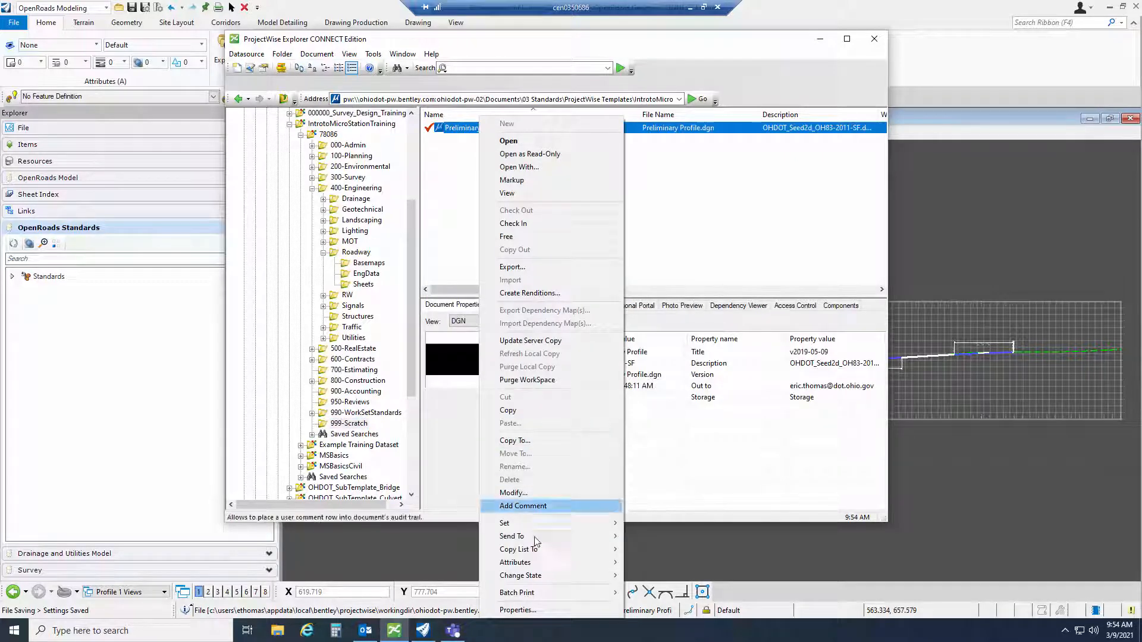
mouse_move(519, 536)
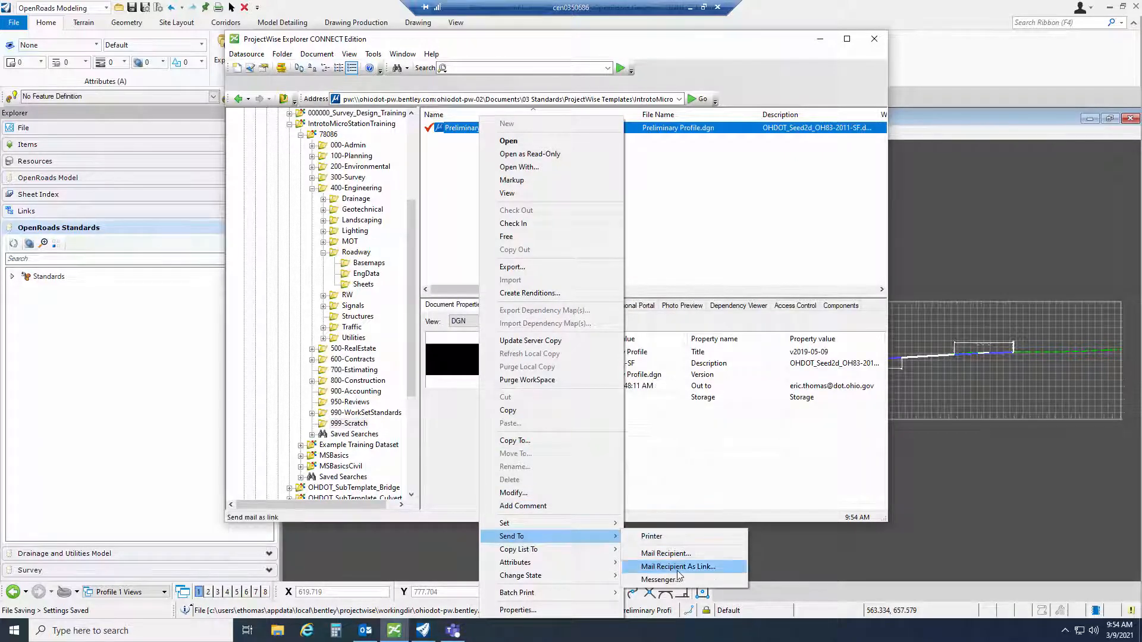
click(699, 568)
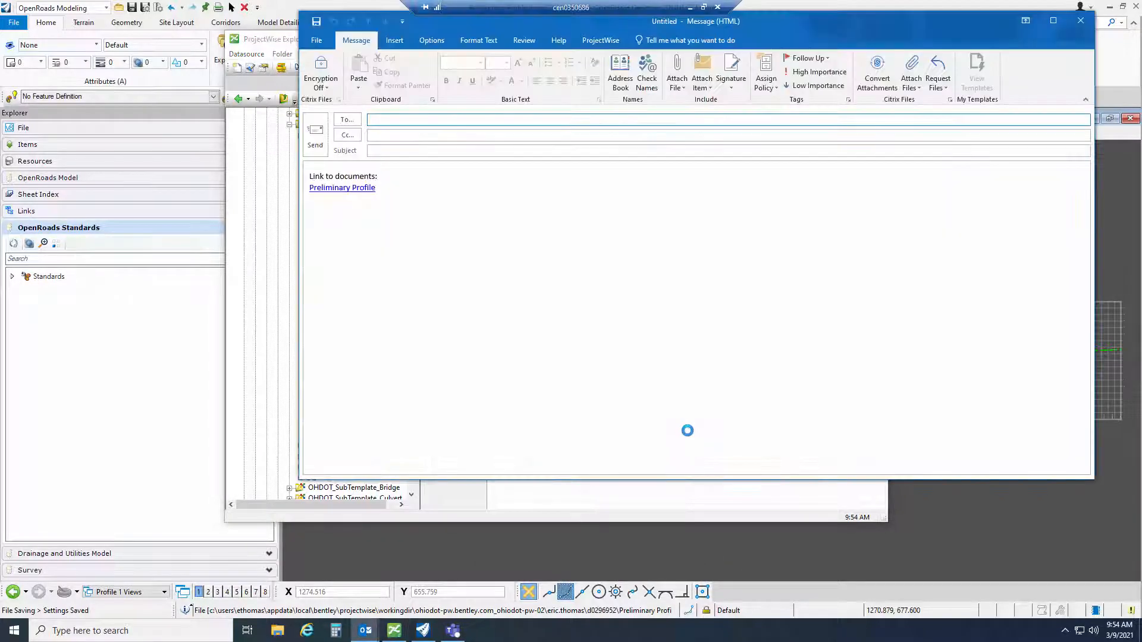
- Address the link e-mail to one recent contact and copy a second recent contact on it
click(388, 120)
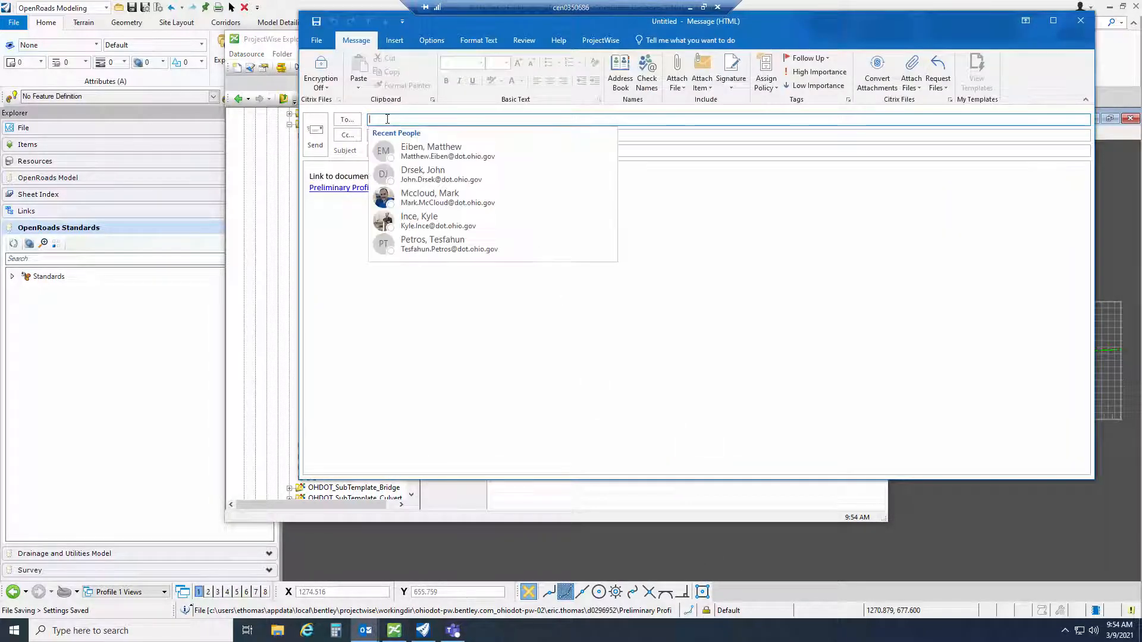
click(446, 199)
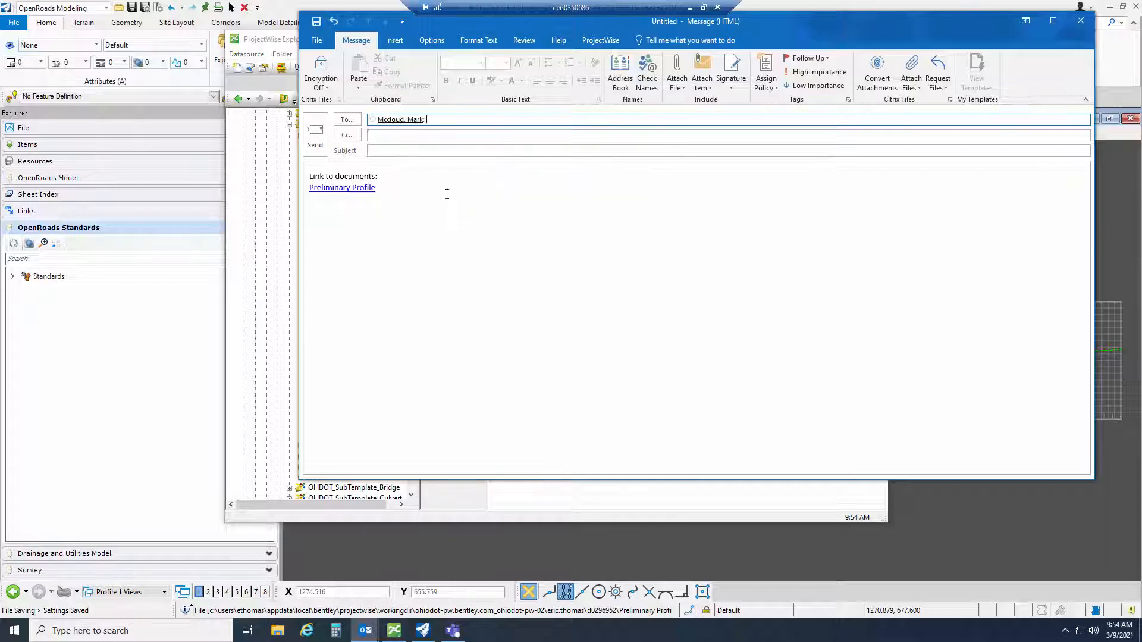
click(415, 135)
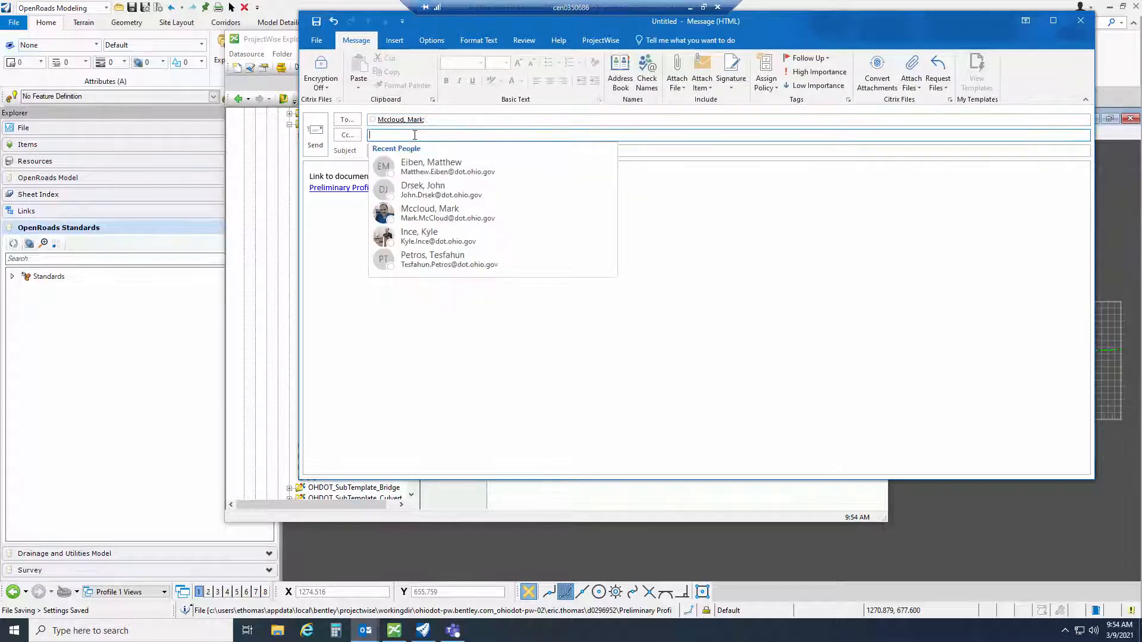
click(447, 191)
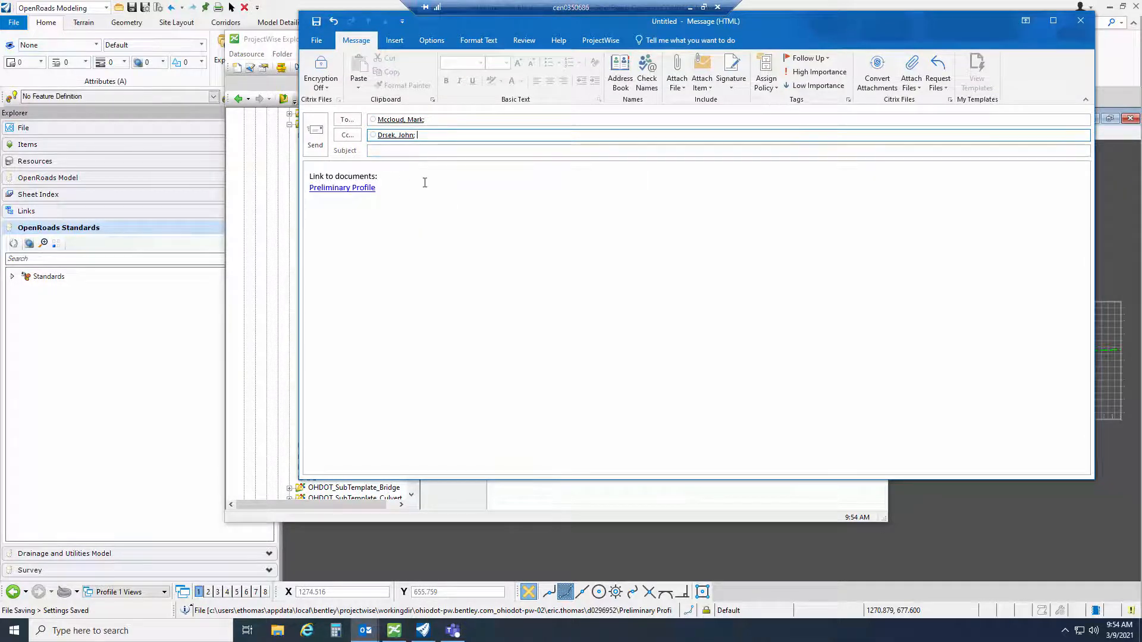